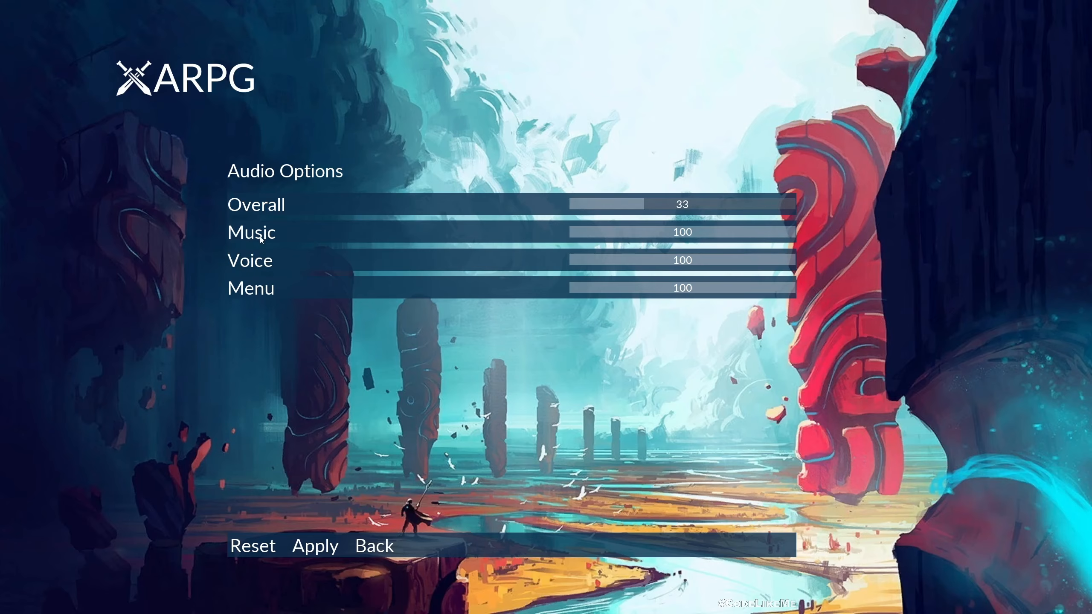
Try out the Overall and Music volume sliders, finishing with Overall at 100 and Music at 76.
left_click_drag(647, 206, 607, 206)
left_click_drag(781, 232, 535, 237)
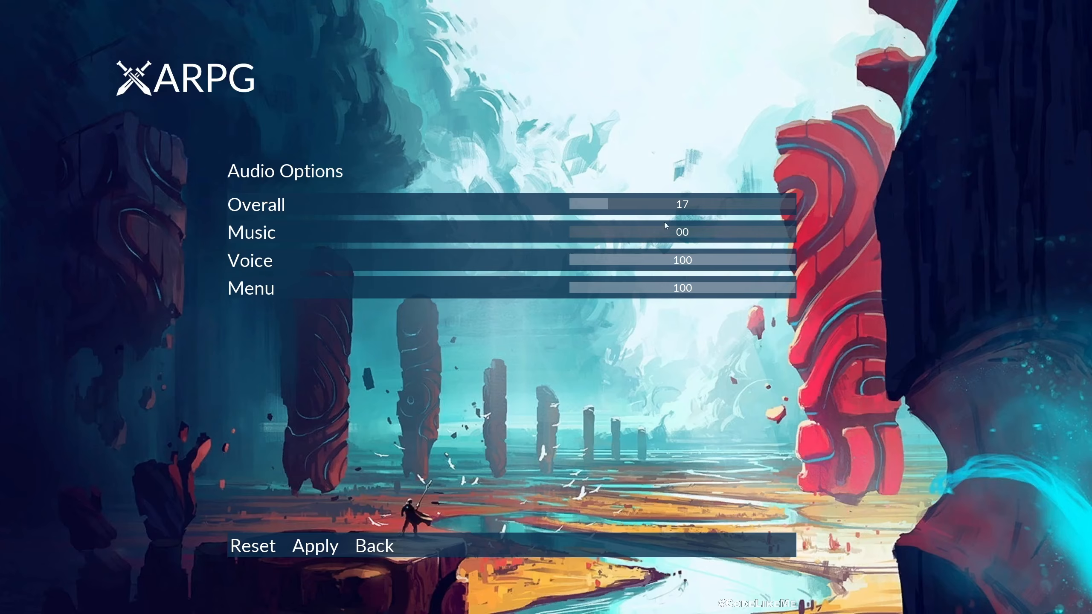
left_click_drag(601, 229, 686, 231)
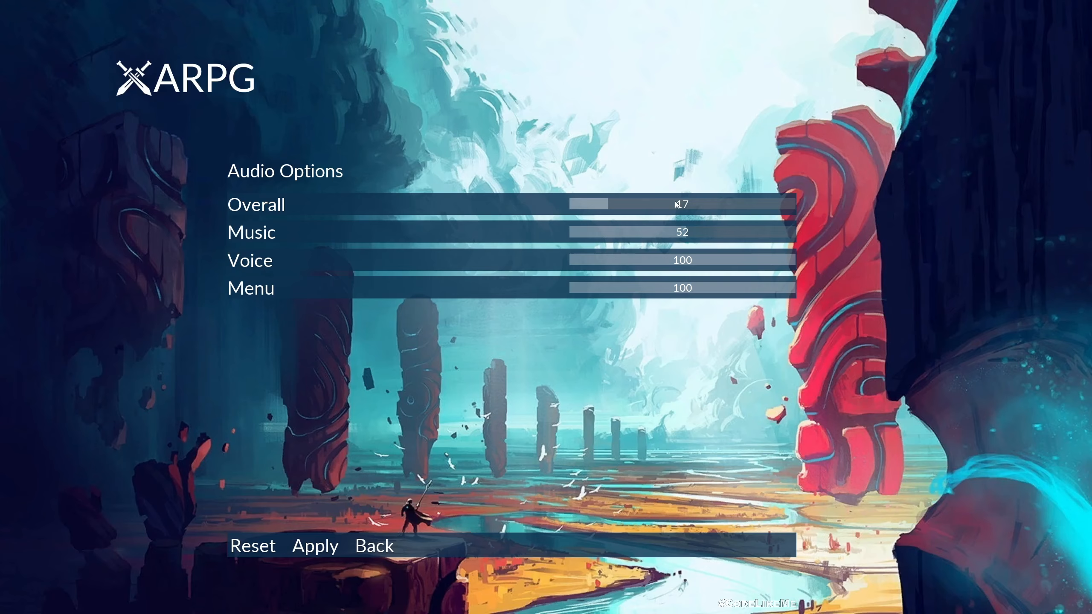
left_click_drag(676, 204, 725, 204)
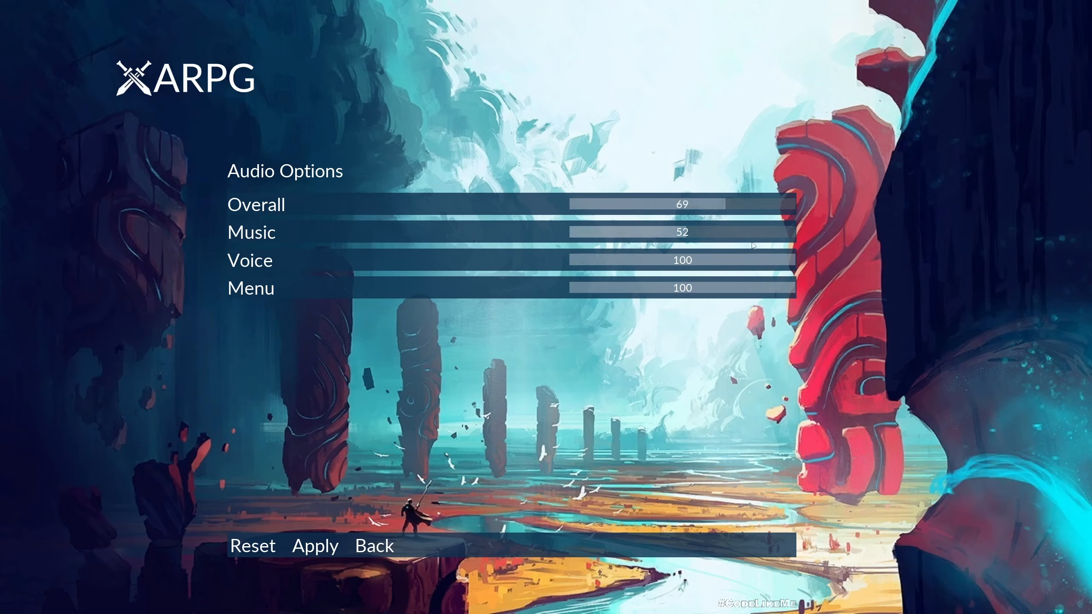
left_click(740, 233)
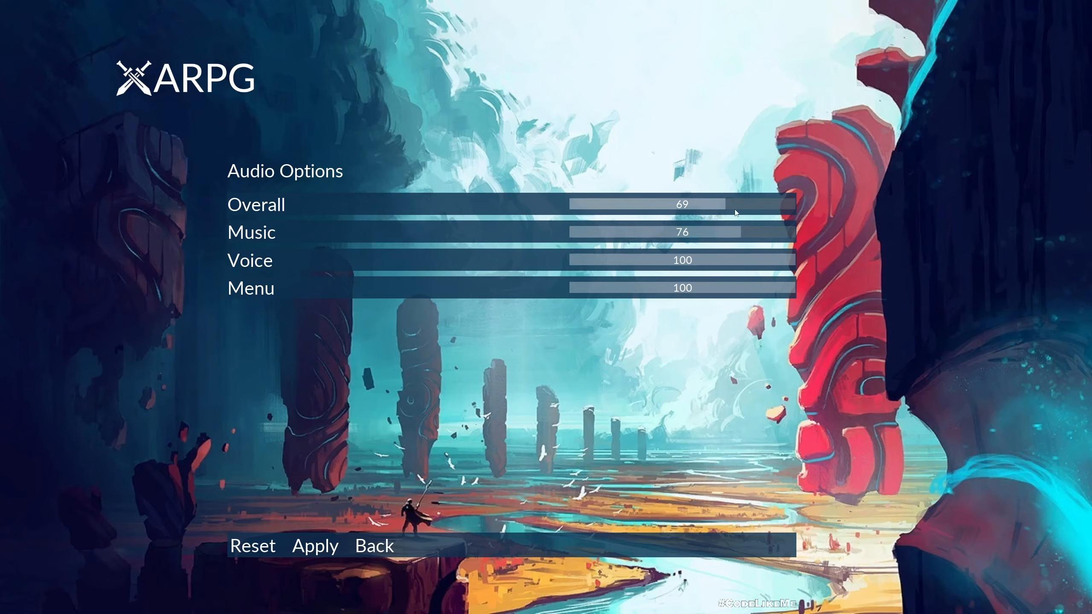
left_click(746, 204)
left_click_drag(749, 203, 811, 206)
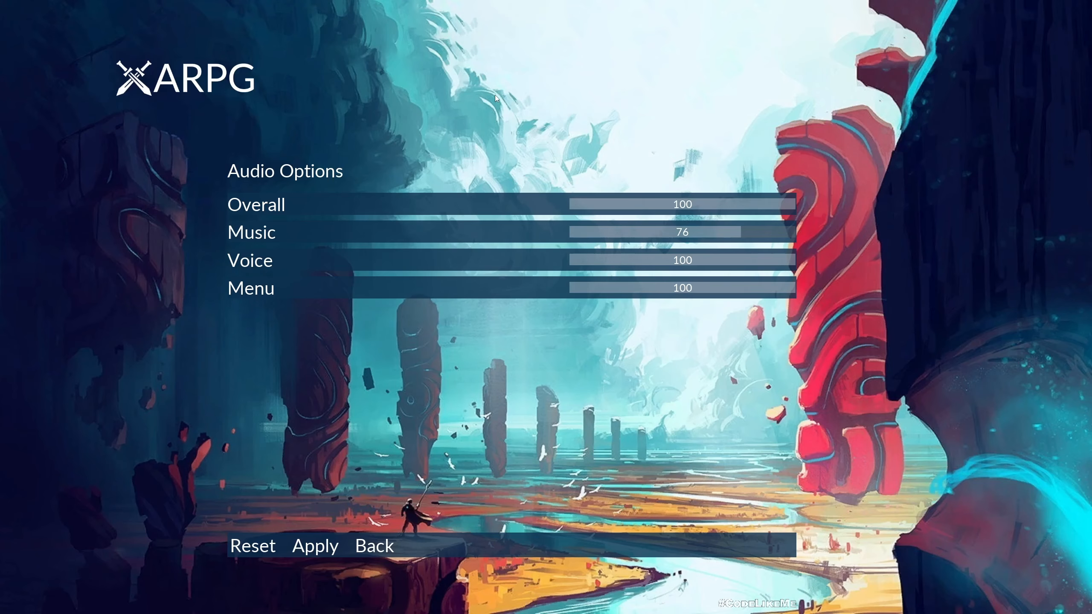
Switch to the browser and look through the CodeLikeMe Patreon home page, from the latest post to the Explore more section.
key("alt+Tab")
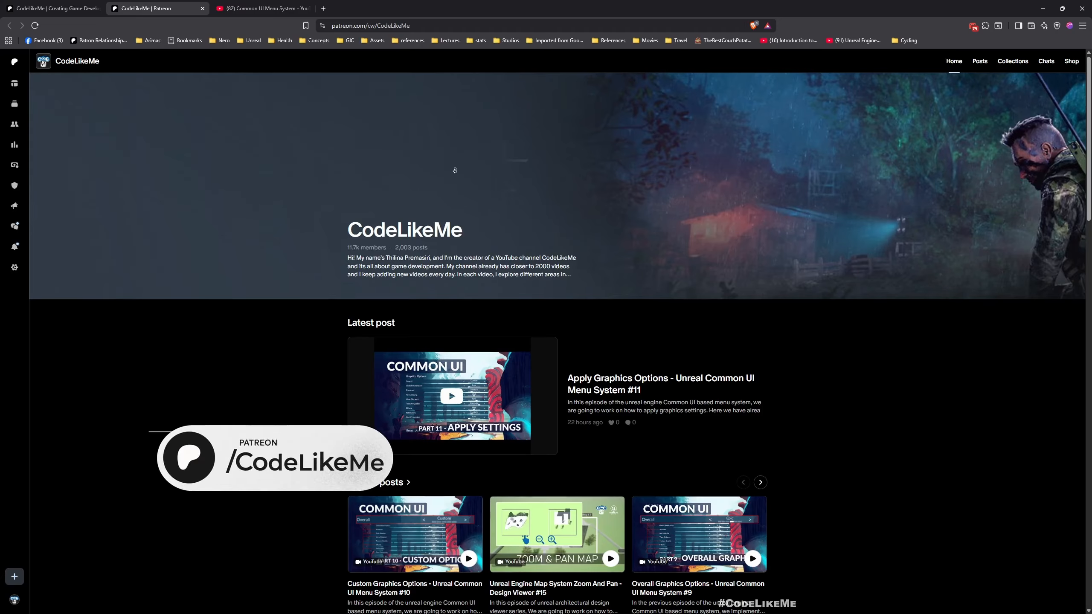
scroll(447, 148, "down", 4)
scroll(459, 173, "down", 6)
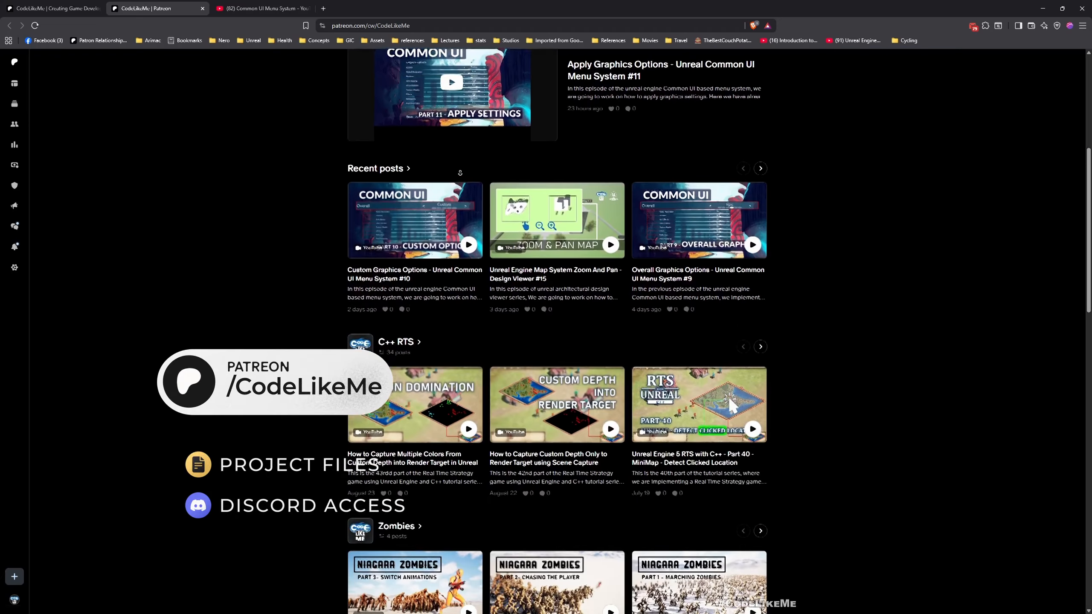
scroll(460, 172, "down", 6)
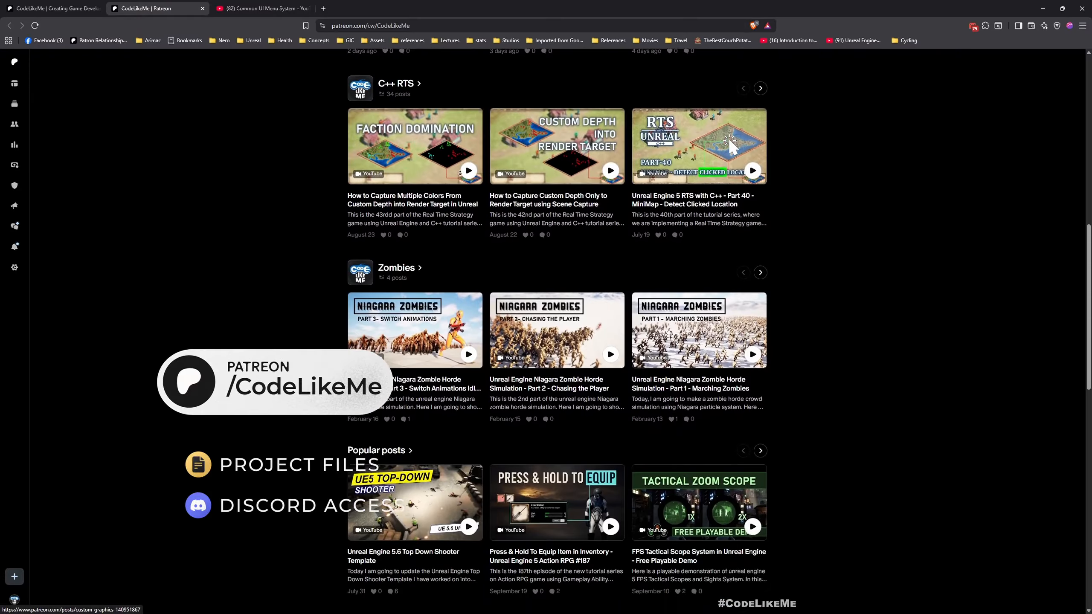
scroll(460, 172, "down", 6)
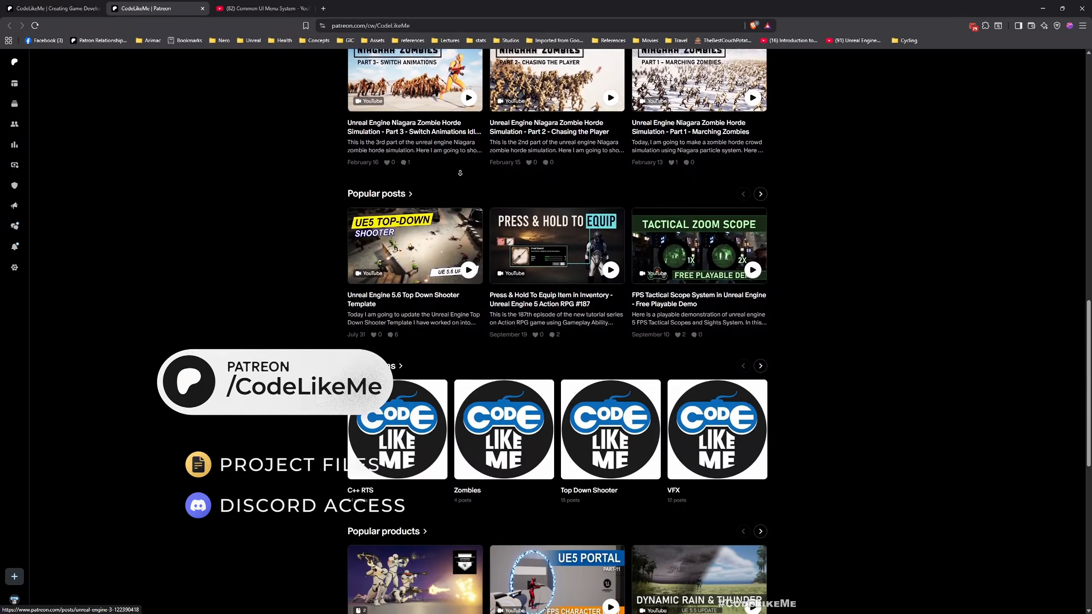
scroll(460, 173, "down", 6)
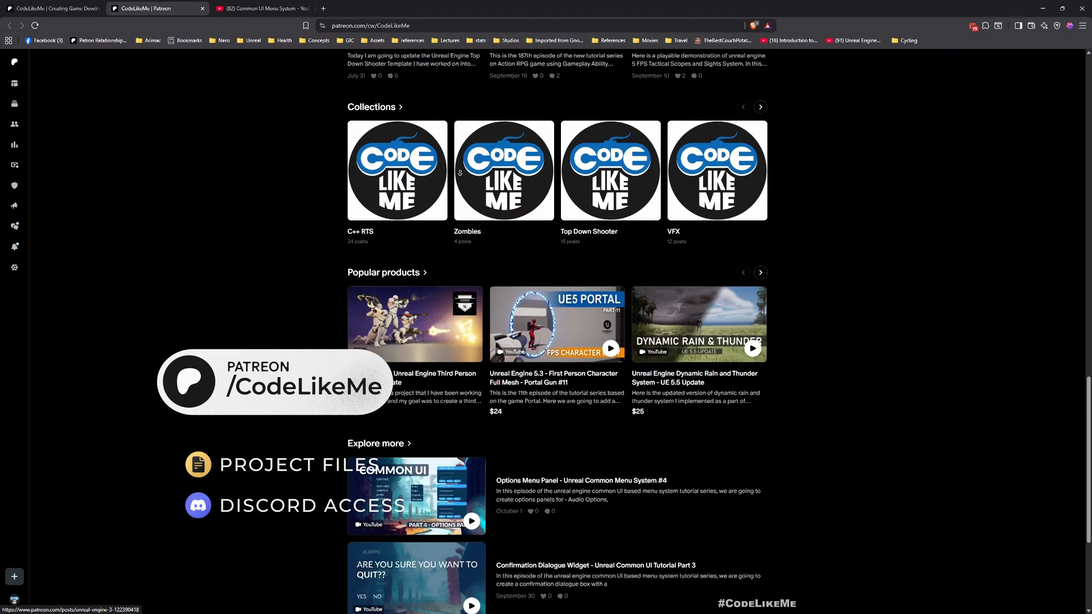
scroll(458, 178, "down", 3)
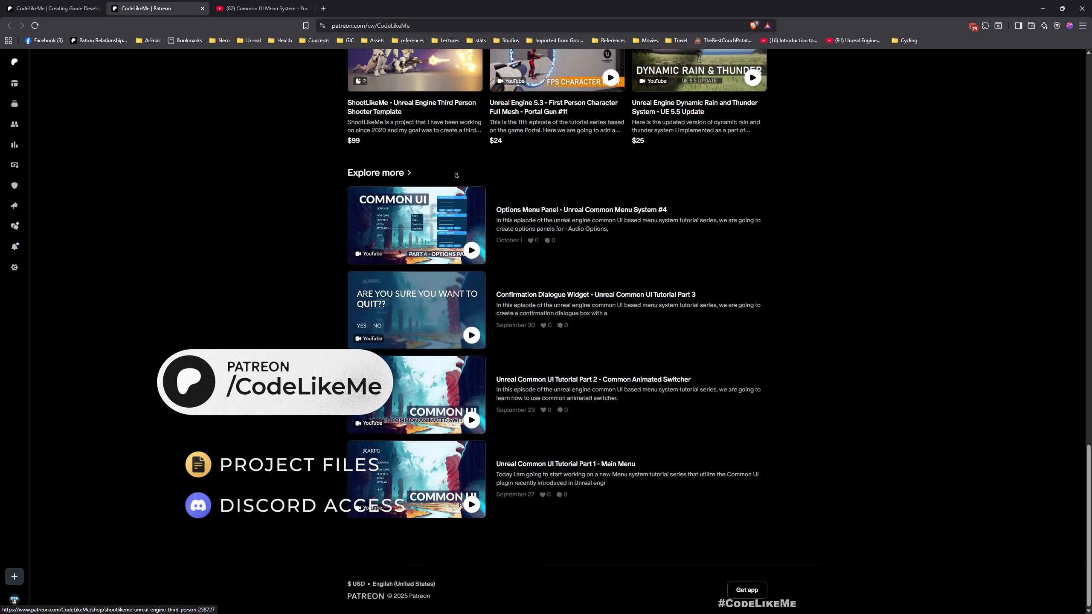
Look through the Common UI Menu System posts and their project file attachments in the Patreon creator feed.
left_click(51, 8)
scroll(348, 162, "down", 20)
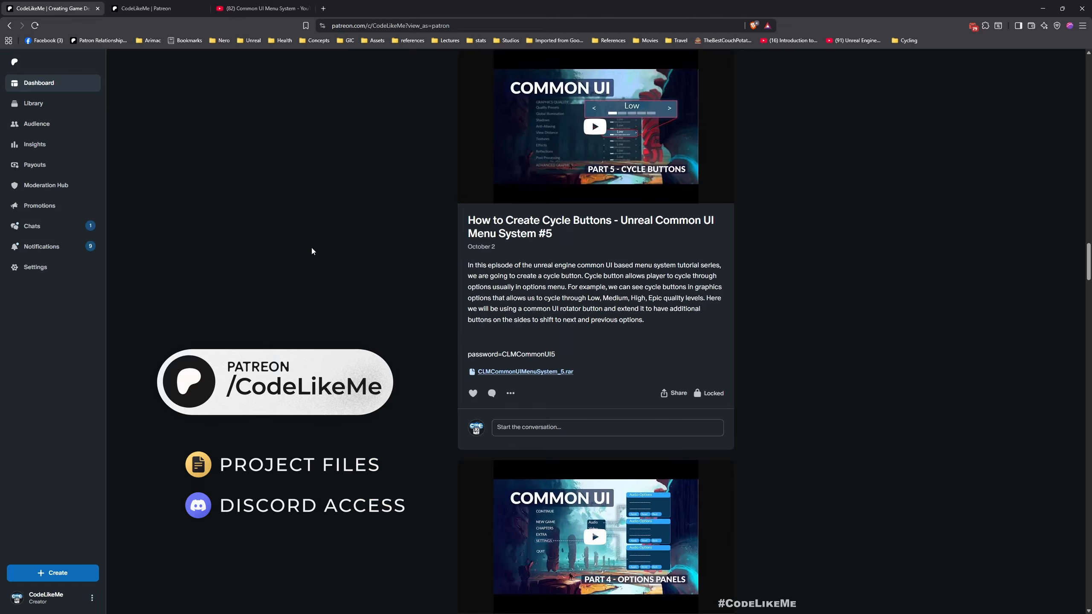
scroll(302, 284, "down", 5)
scroll(303, 284, "down", 13)
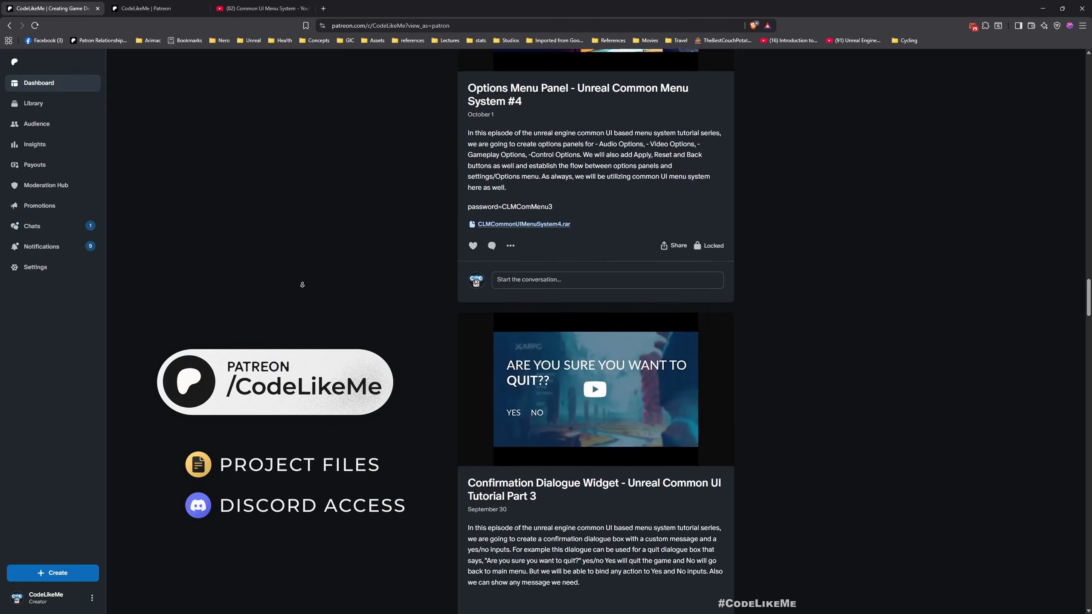
scroll(302, 284, "down", 8)
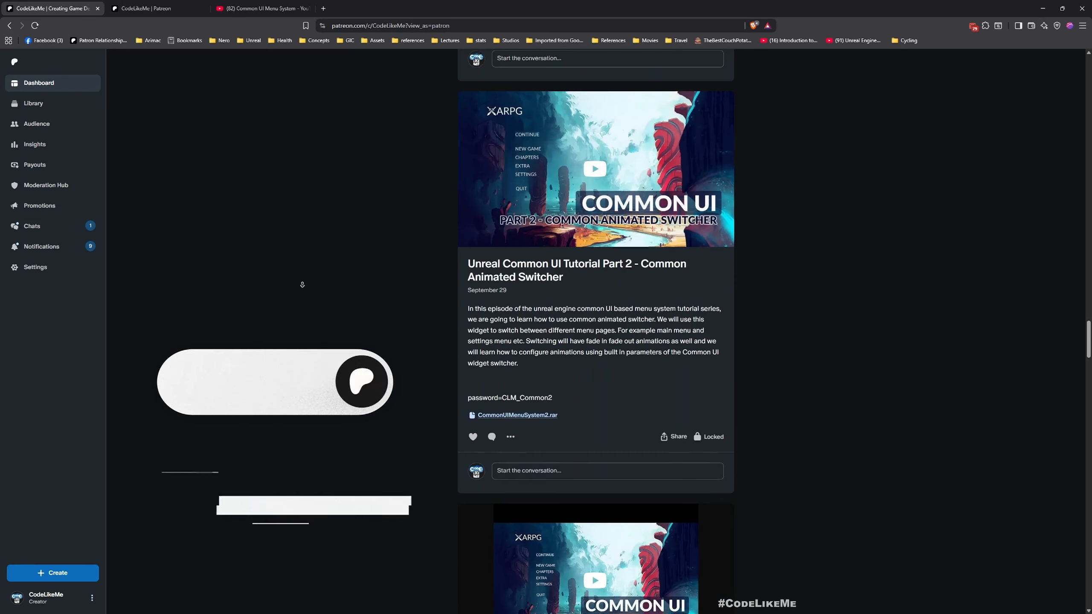
Review the episodes in the Common UI Menu System playlist on YouTube.
left_click(260, 8)
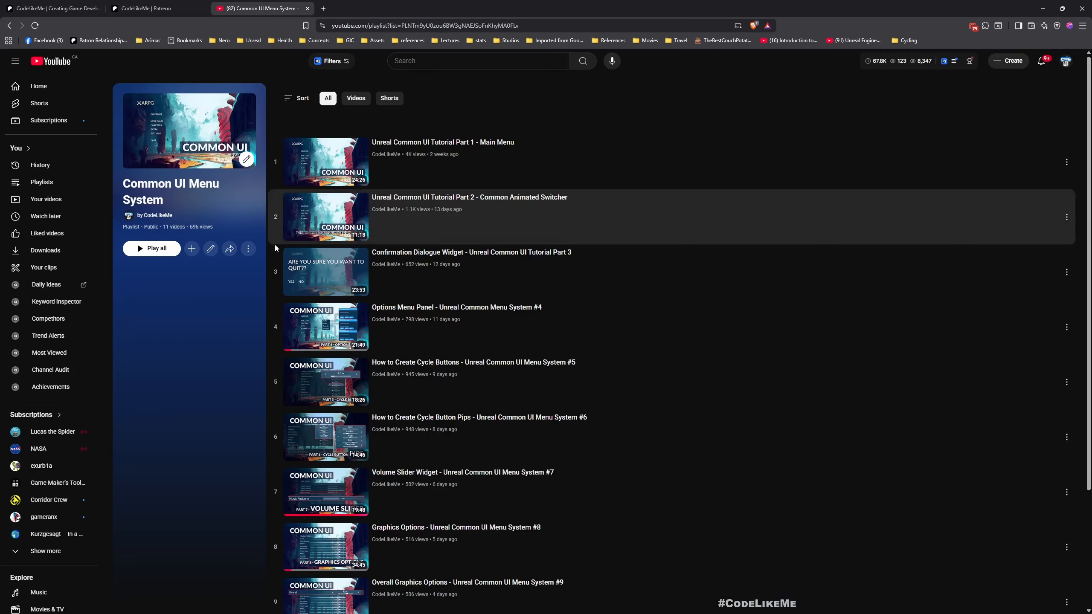
middle_click(207, 310)
scroll(206, 318, "down", 2)
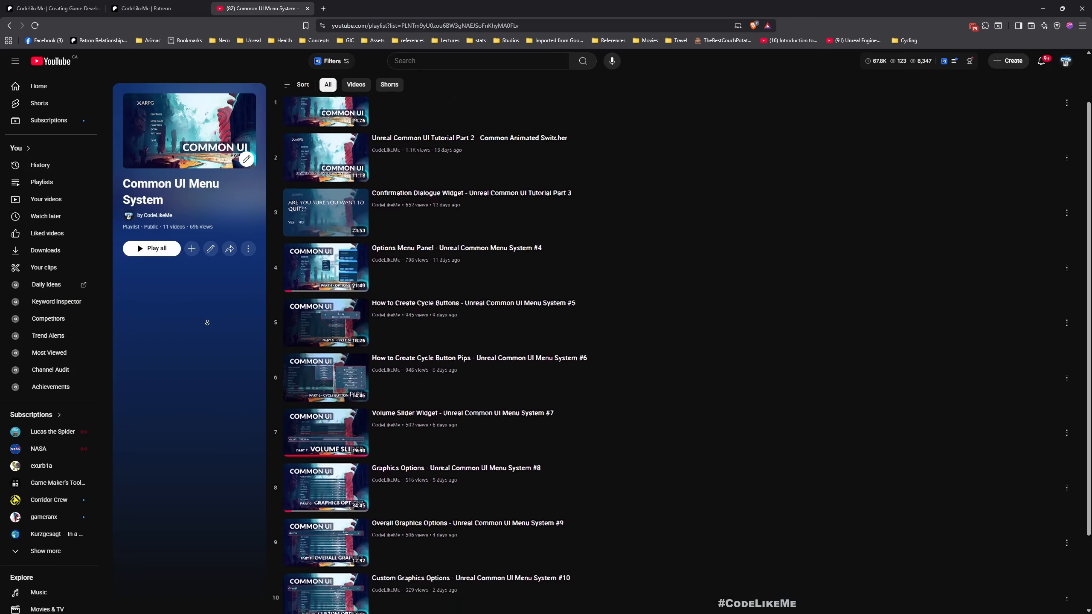
scroll(206, 322, "down", 1)
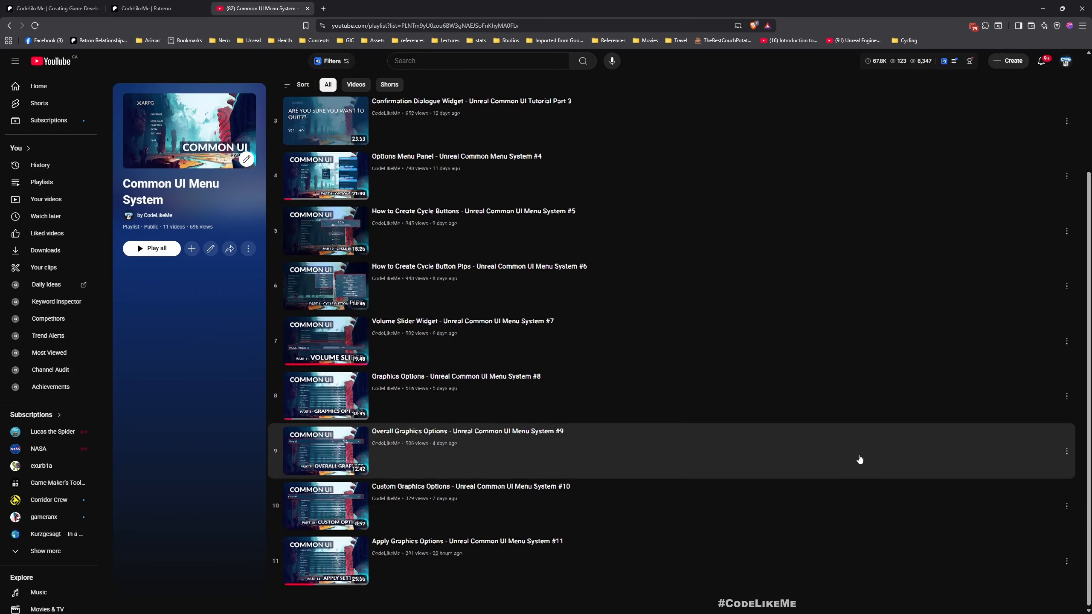
scroll(862, 456, "up", 3)
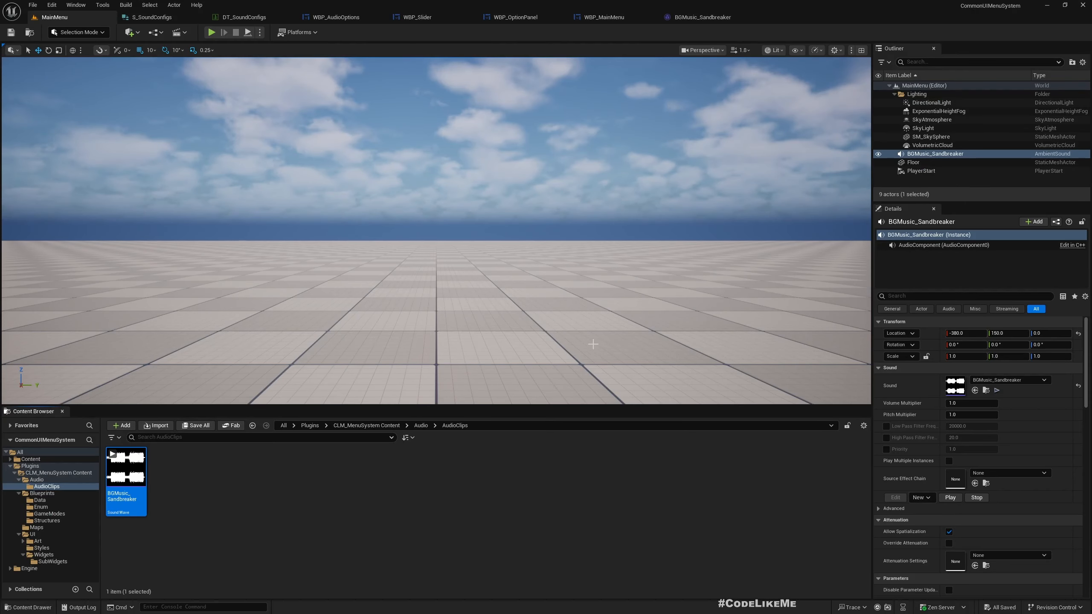
In the running game menu, set the Overall graphics quality to Cinematic and return to the settings list.
right_click_drag(593, 344, 439, 258)
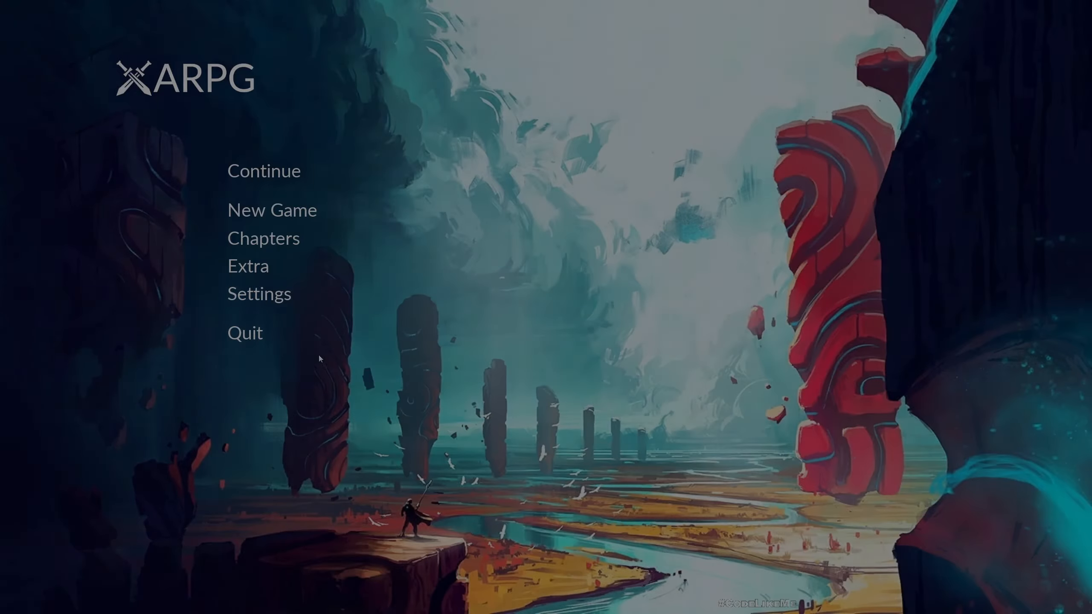
left_click(250, 293)
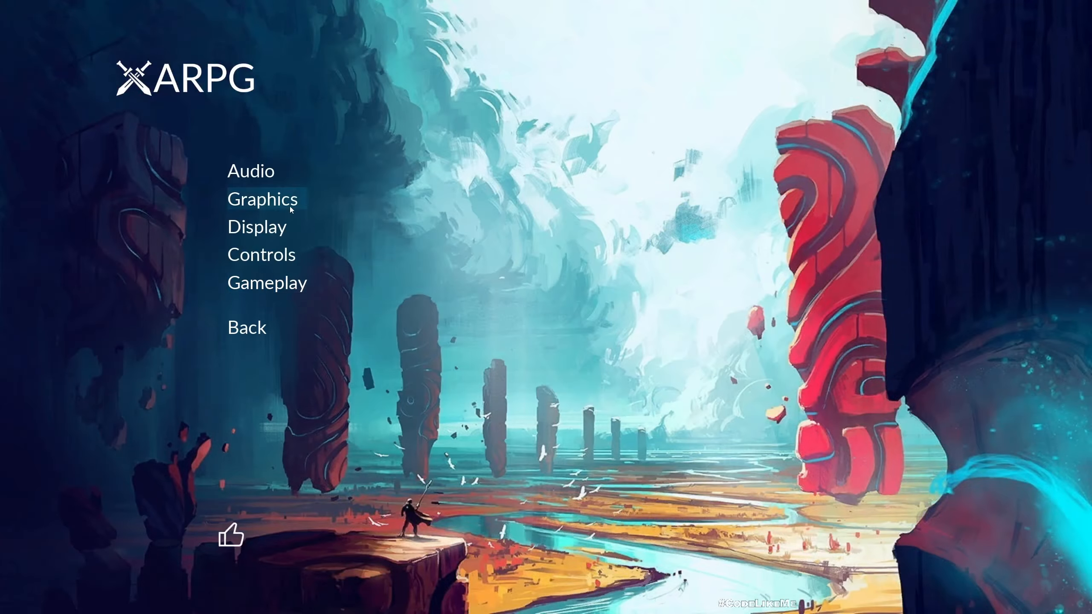
left_click(274, 200)
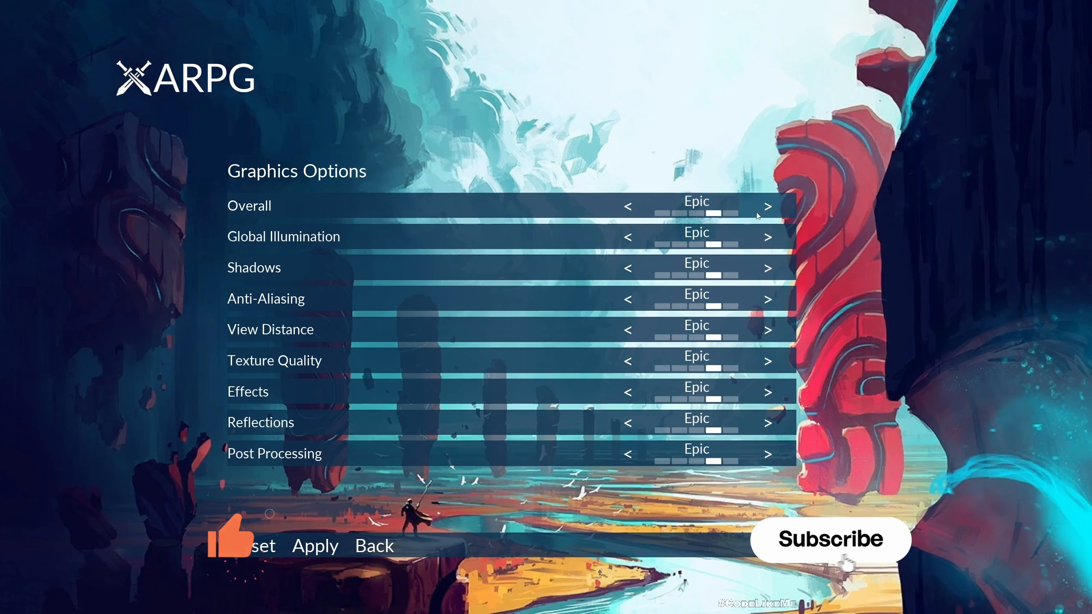
left_click(767, 206)
left_click(767, 206)
left_click(627, 207)
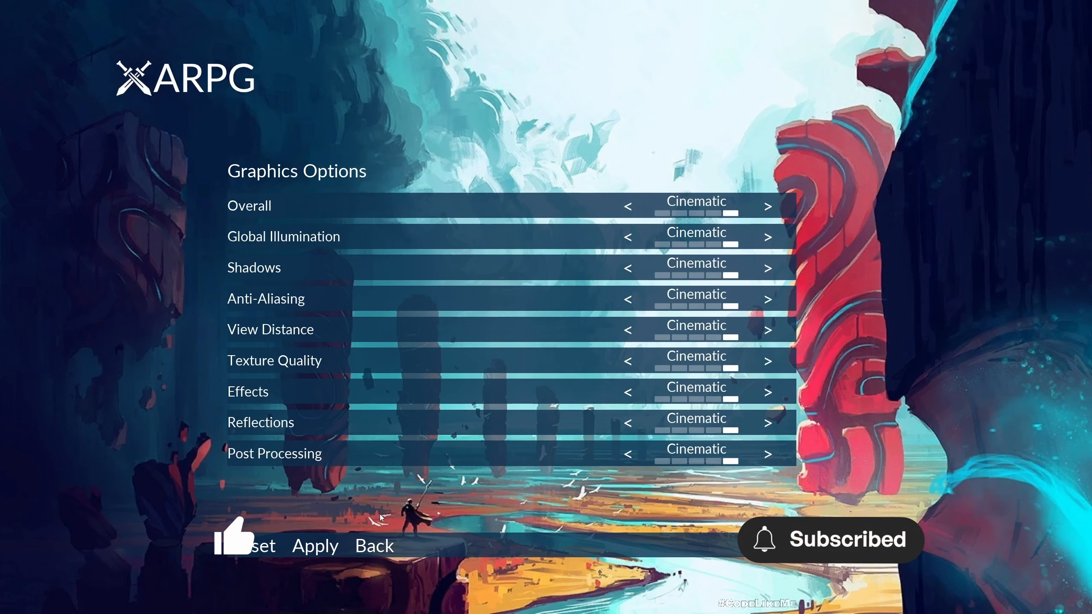
left_click(374, 545)
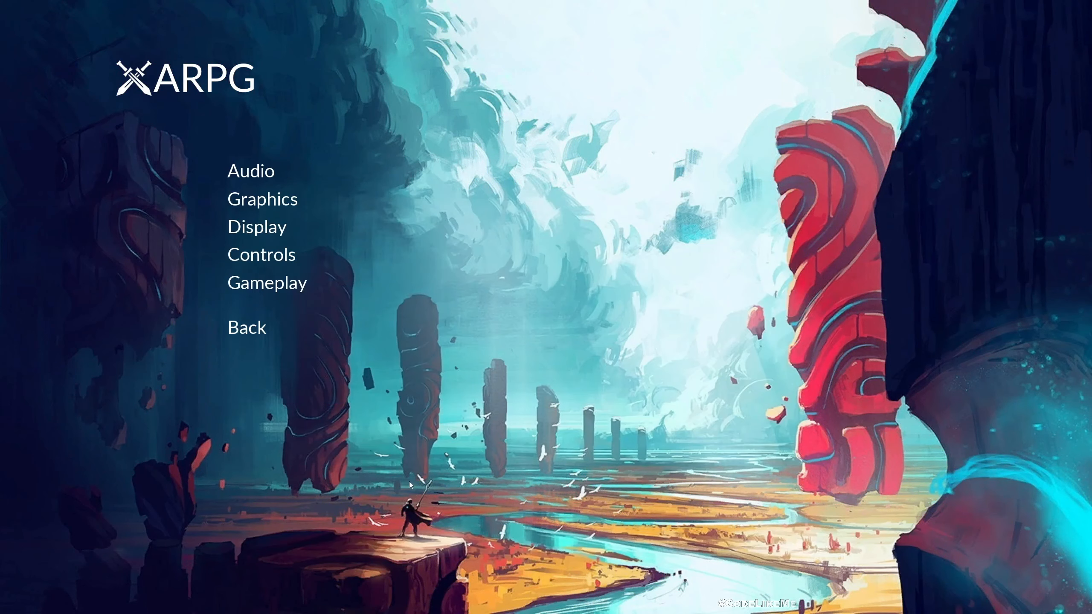
Check the Audio Options page of the game menu, return to the settings list and stop the game preview.
left_click(275, 174)
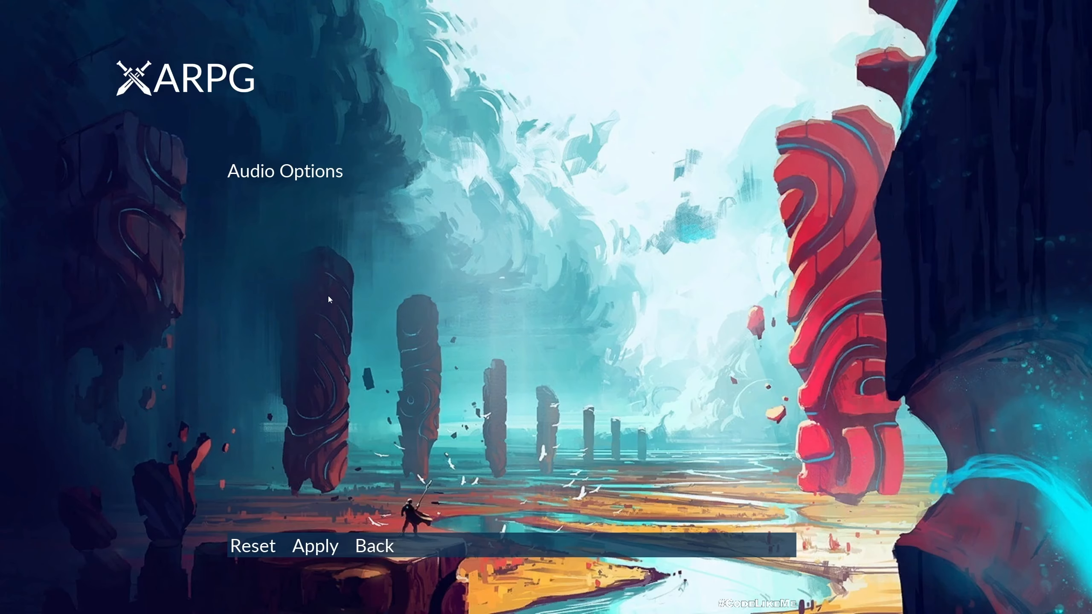
left_click(387, 546)
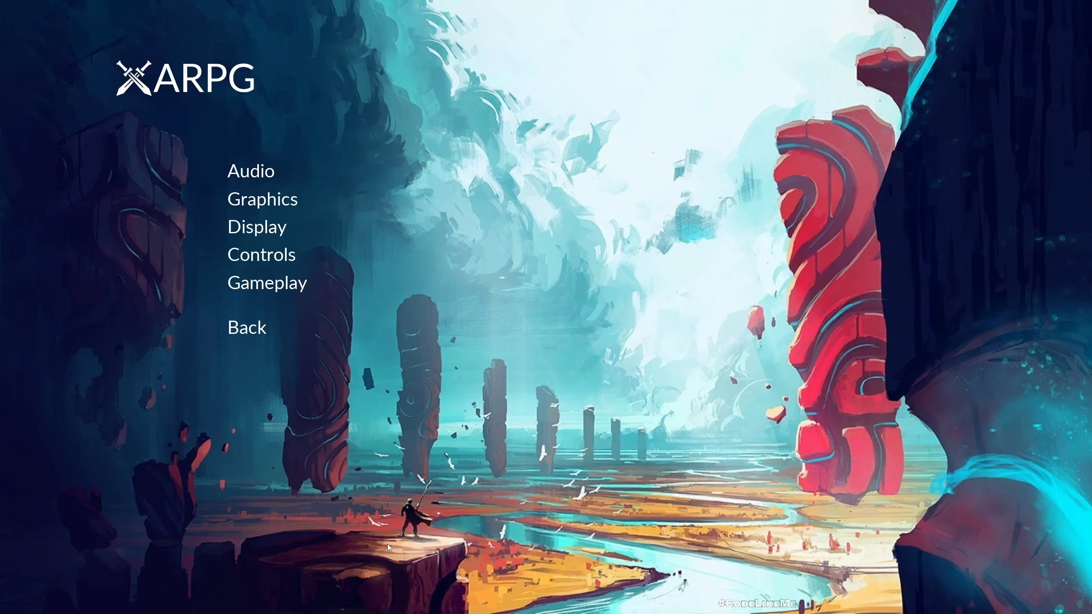
key("Escape")
mouse_move(317, 530)
right_mouse_down()
mouse_move(300, 530)
mouse_move(329, 542)
right_mouse_up()
key("F11")
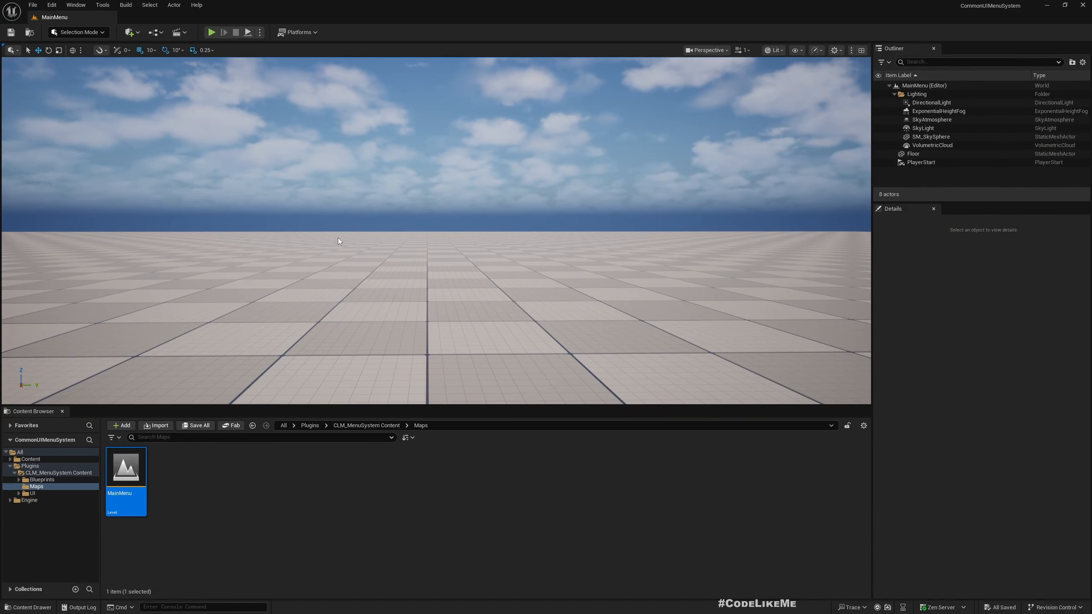
right_click_drag(337, 238, 366, 243)
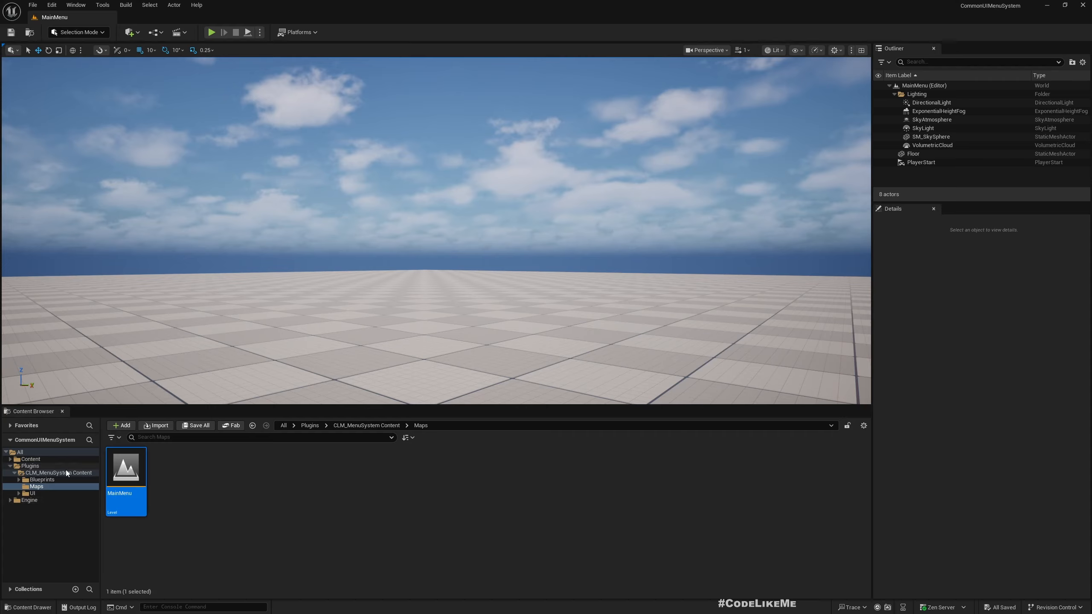
left_click(40, 479)
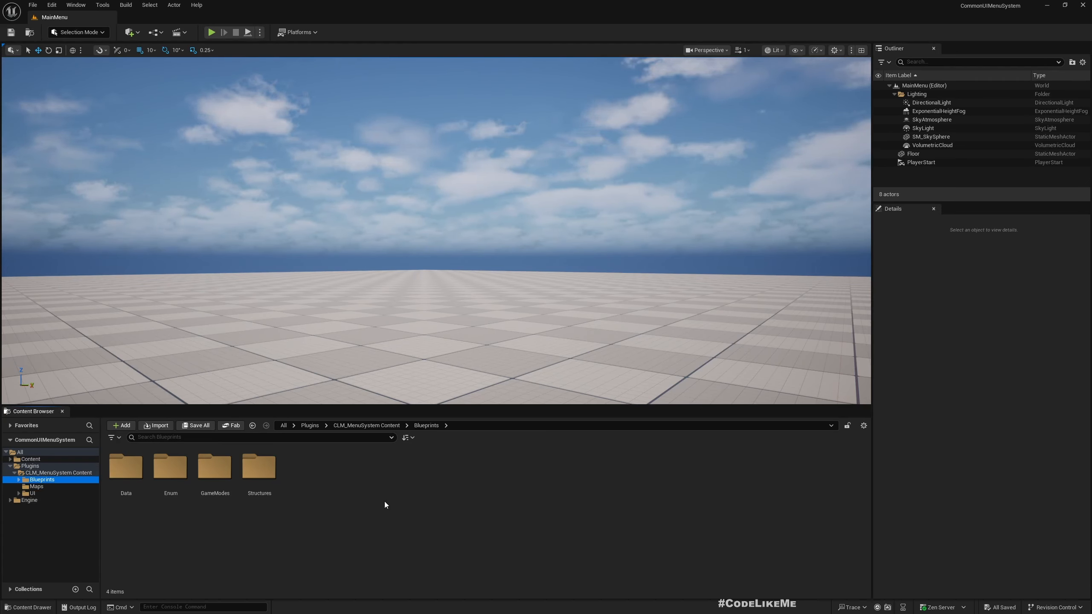
right_click(294, 534)
left_click(111, 540)
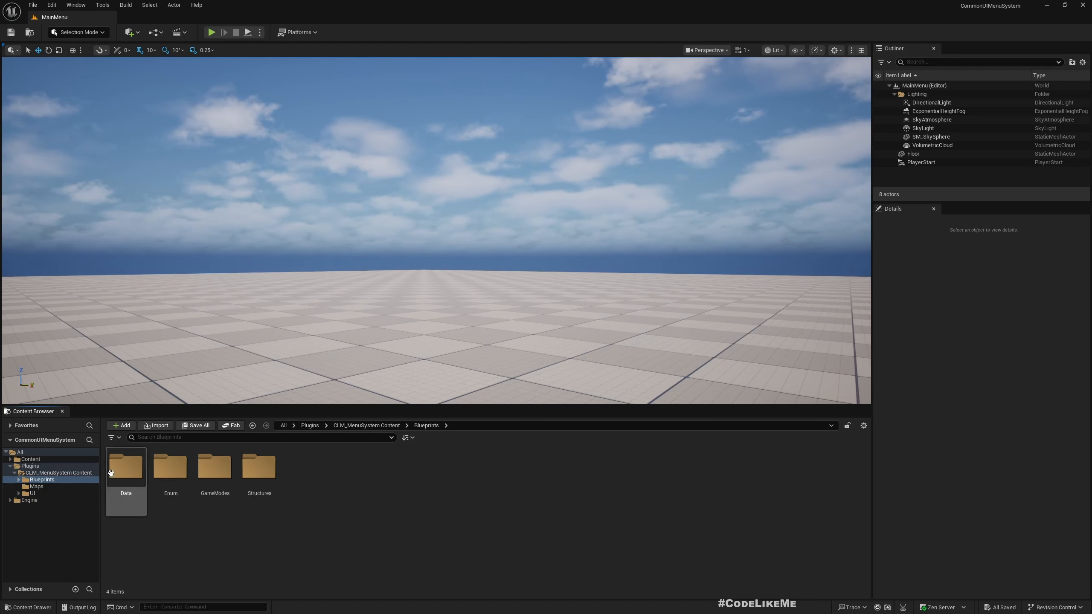
Create a folder named Audio in the CLM_MenuSystem Content folder and open it.
left_click(66, 473)
right_click(315, 510)
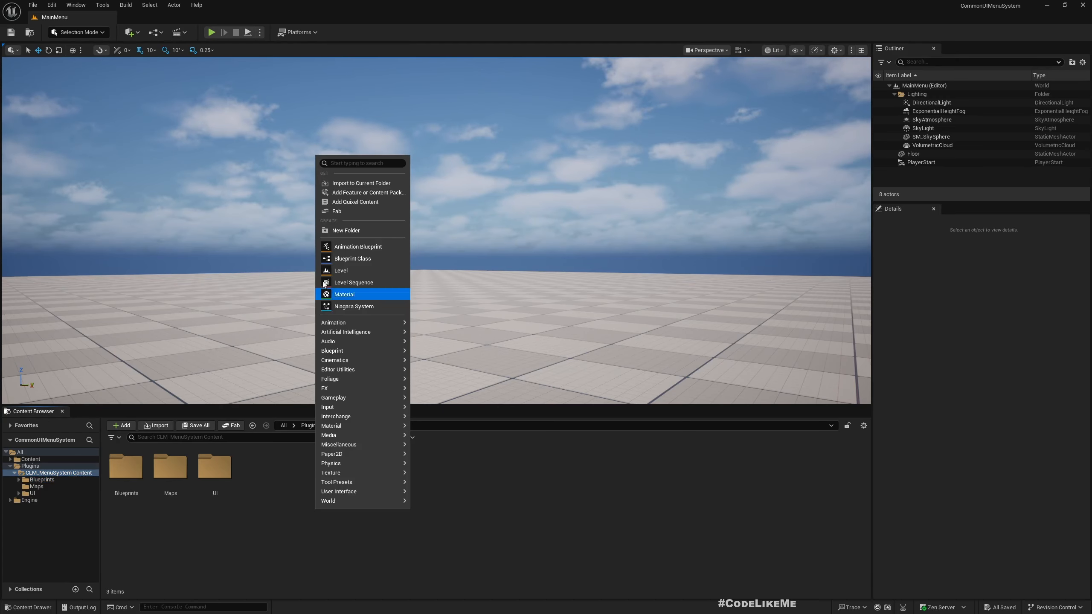
left_click(348, 230)
type("Audio")
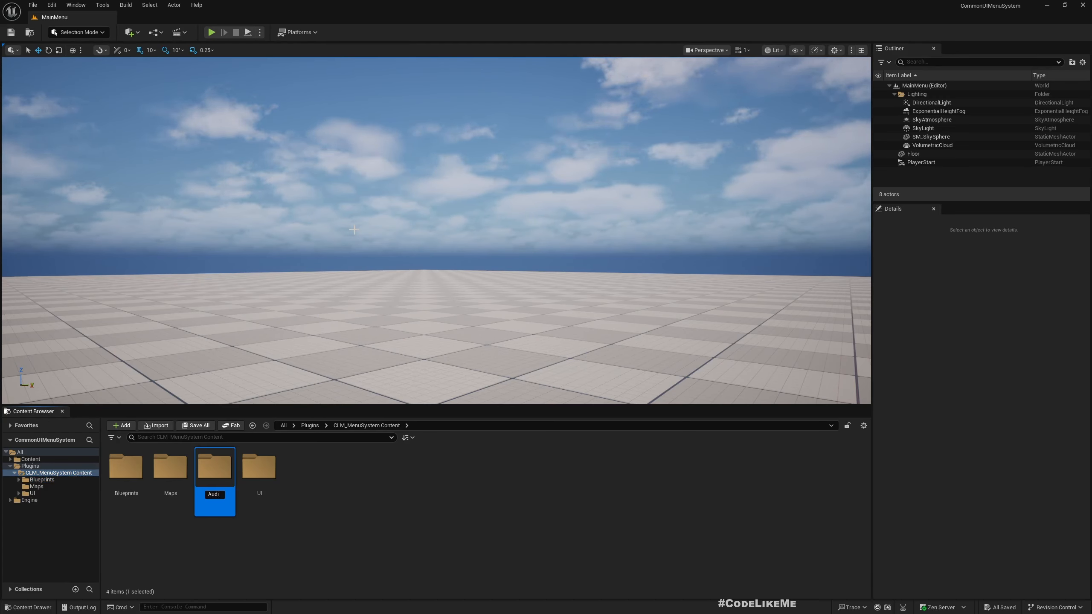
key("Return")
key("Return")
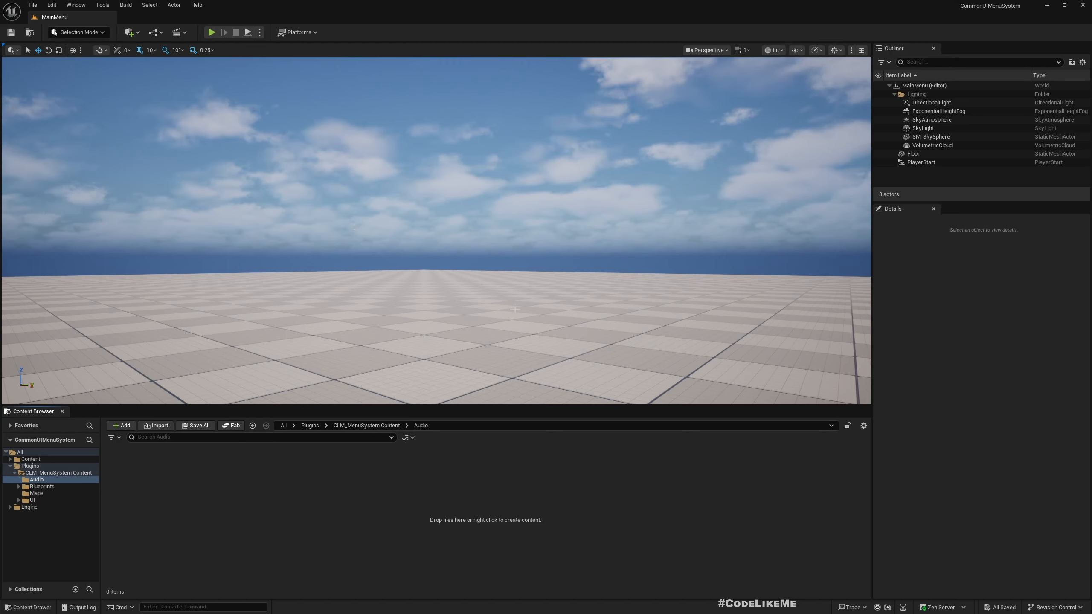
Create a Sound Class asset named SCL_Master in the Audio folder.
right_click(172, 492)
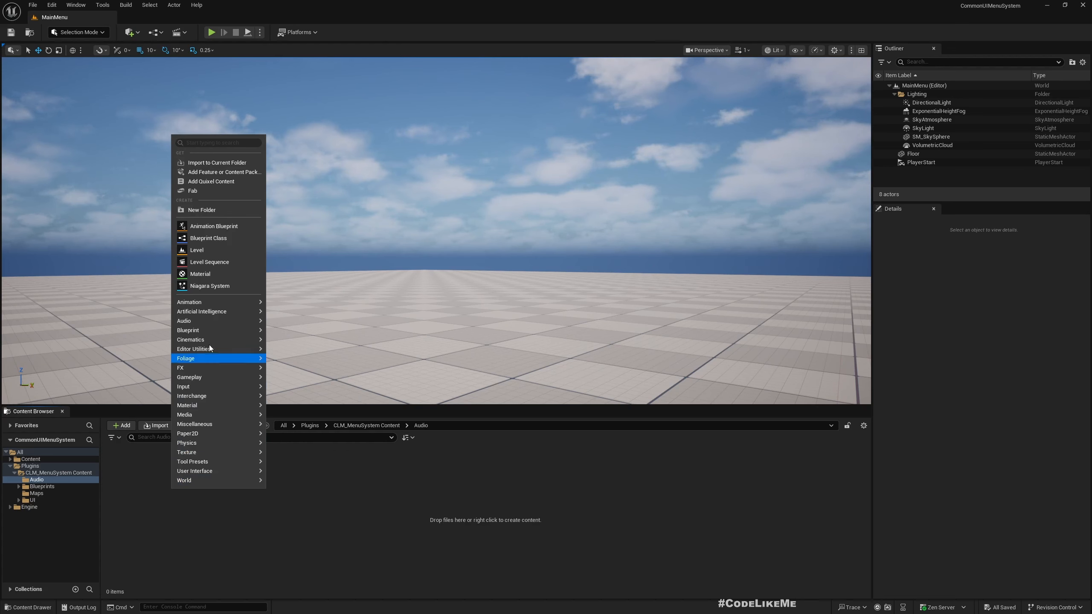
mouse_move(211, 322)
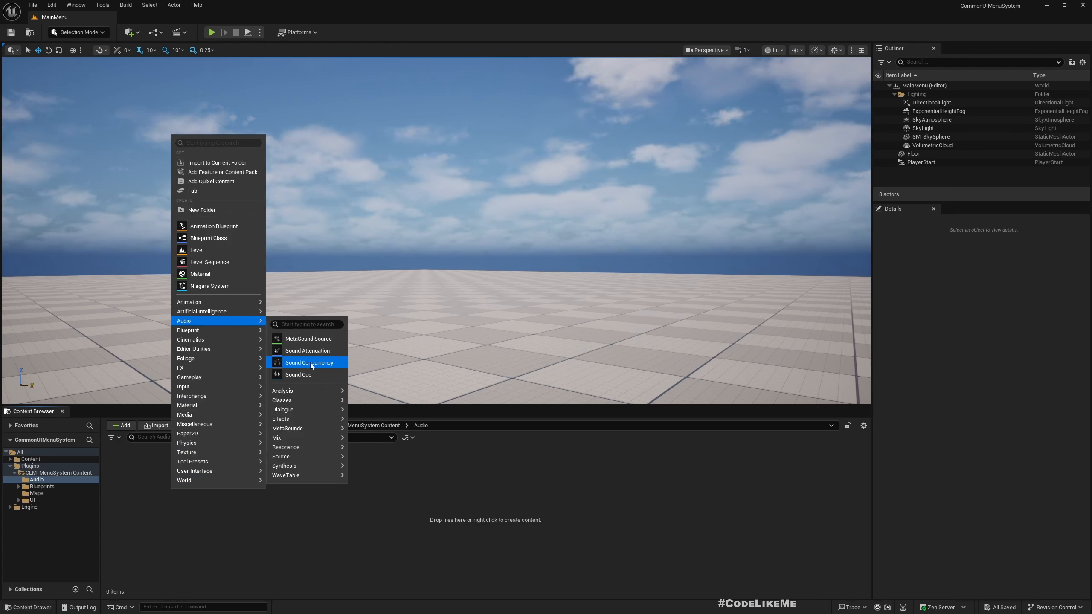
mouse_move(302, 403)
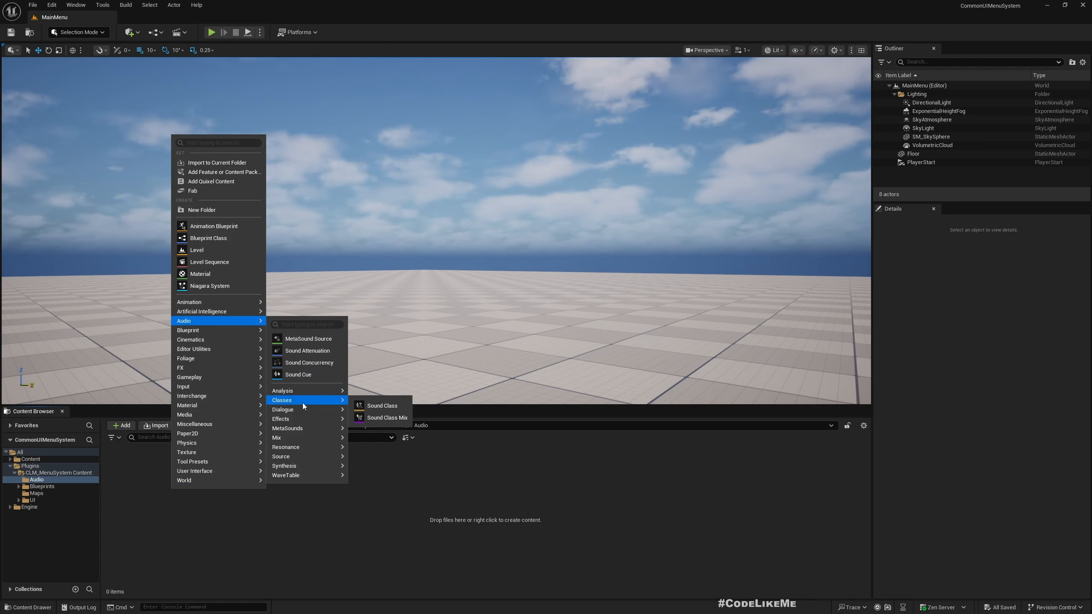
left_click(384, 407)
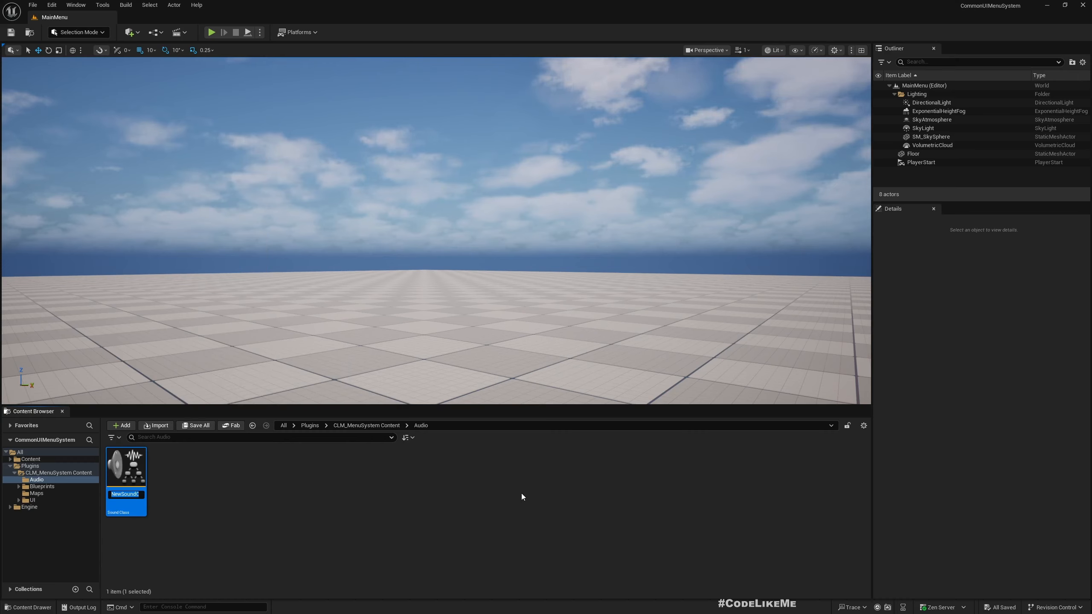
type("SCL_")
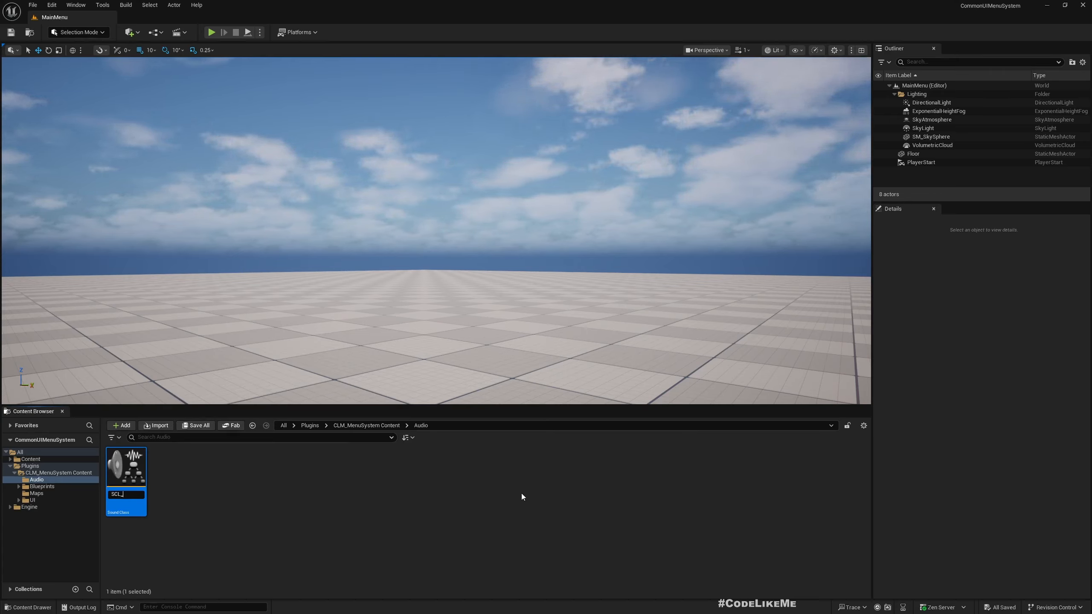
type("Mast")
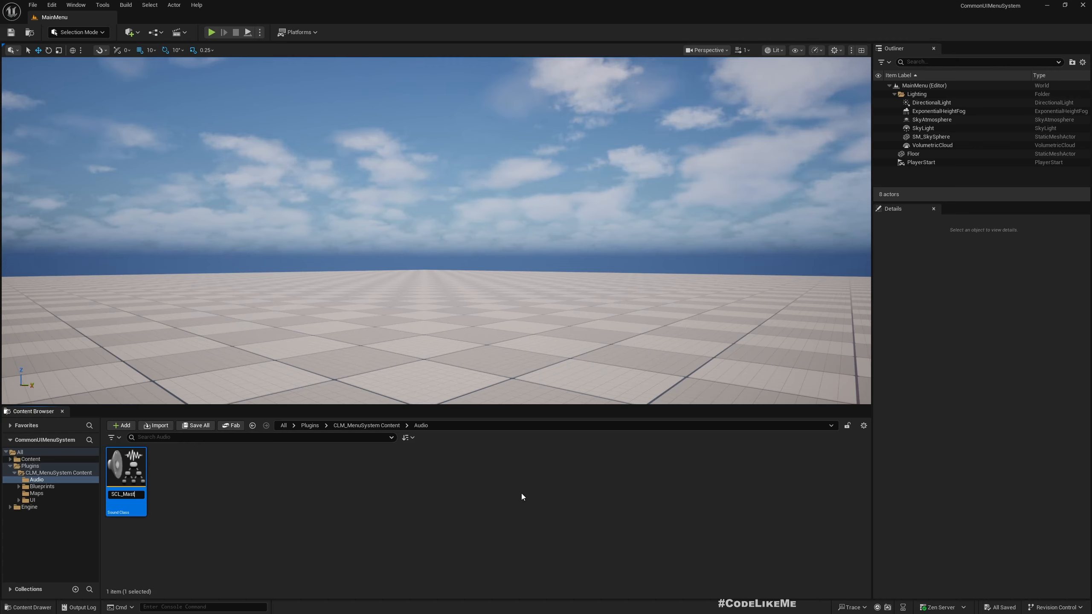
type("er")
key("Return")
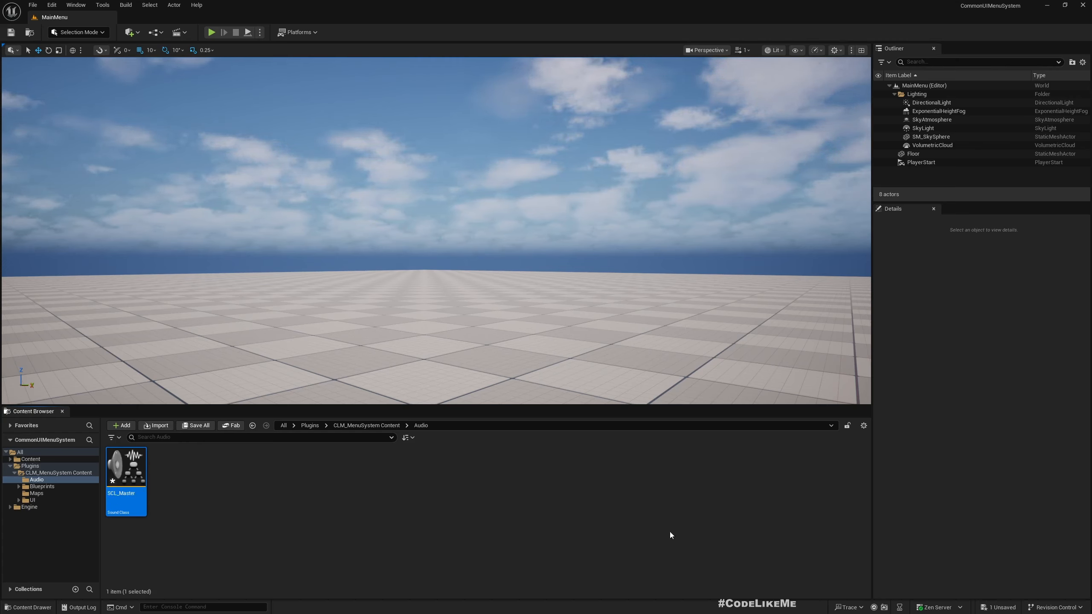
Create a Sound Class Mix asset named SMX_Master in the Audio folder.
right_click(188, 486)
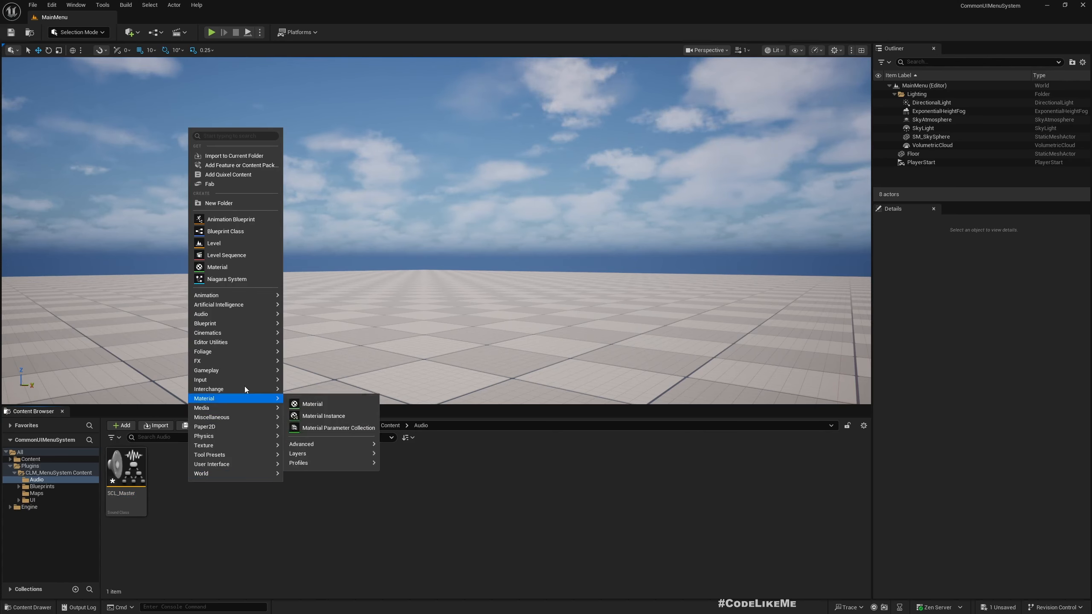
mouse_move(247, 323)
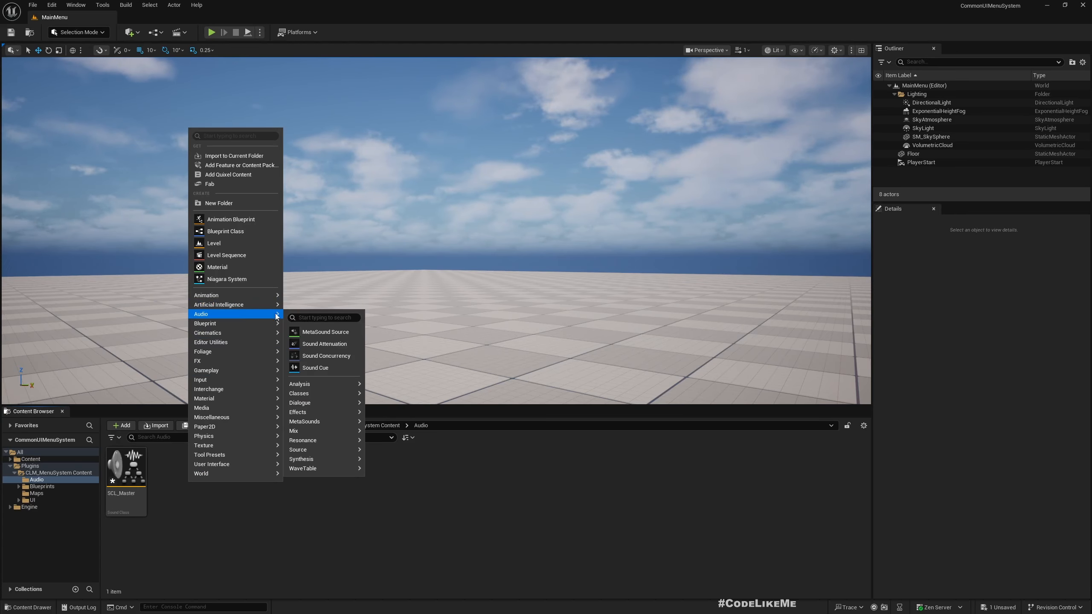
mouse_move(321, 394)
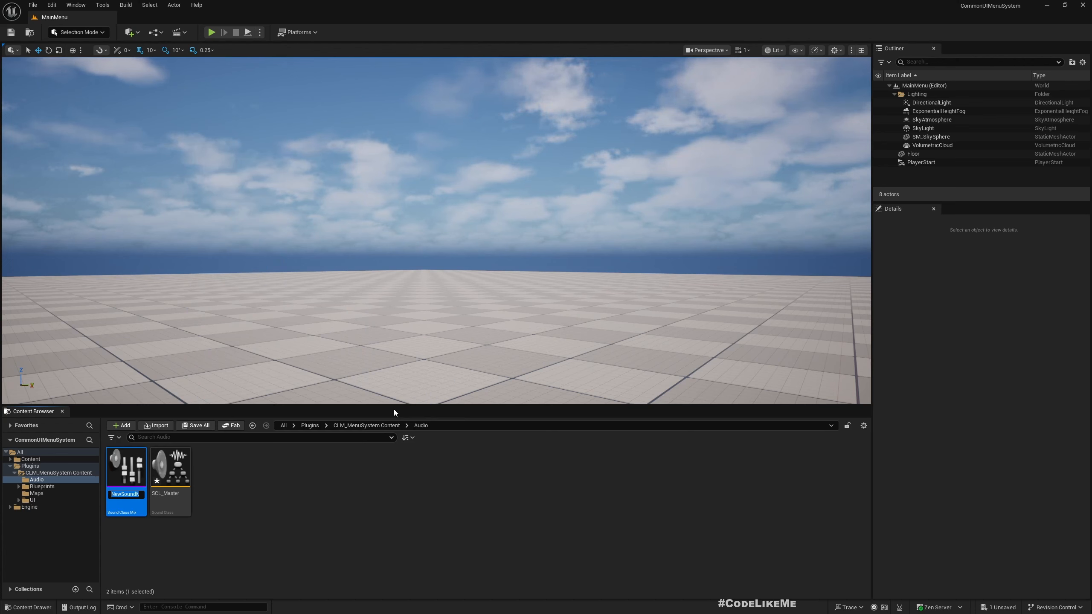
type("SMX_")
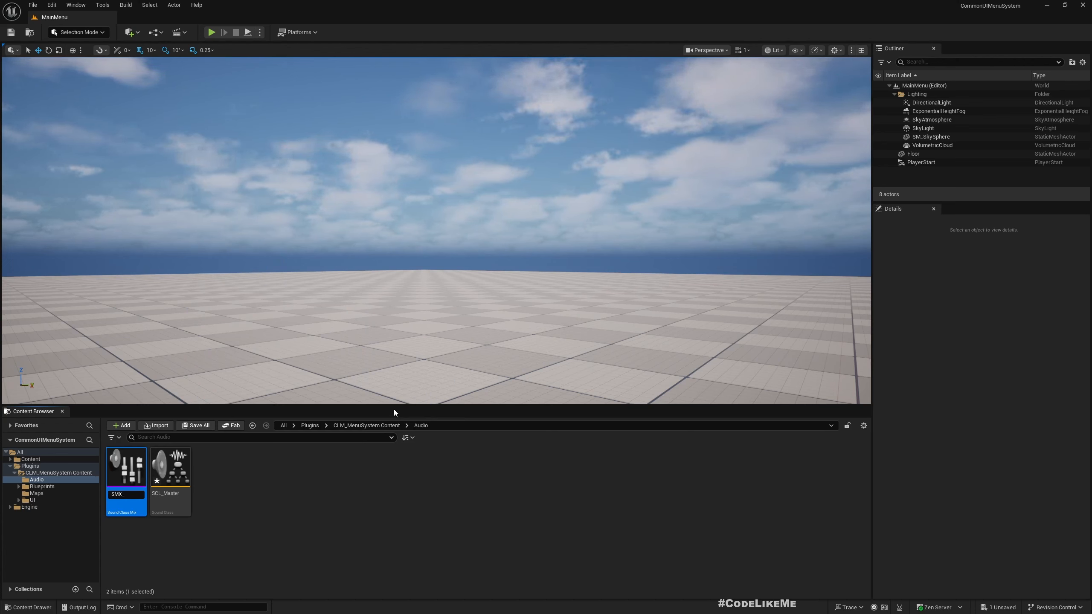
type("Maste")
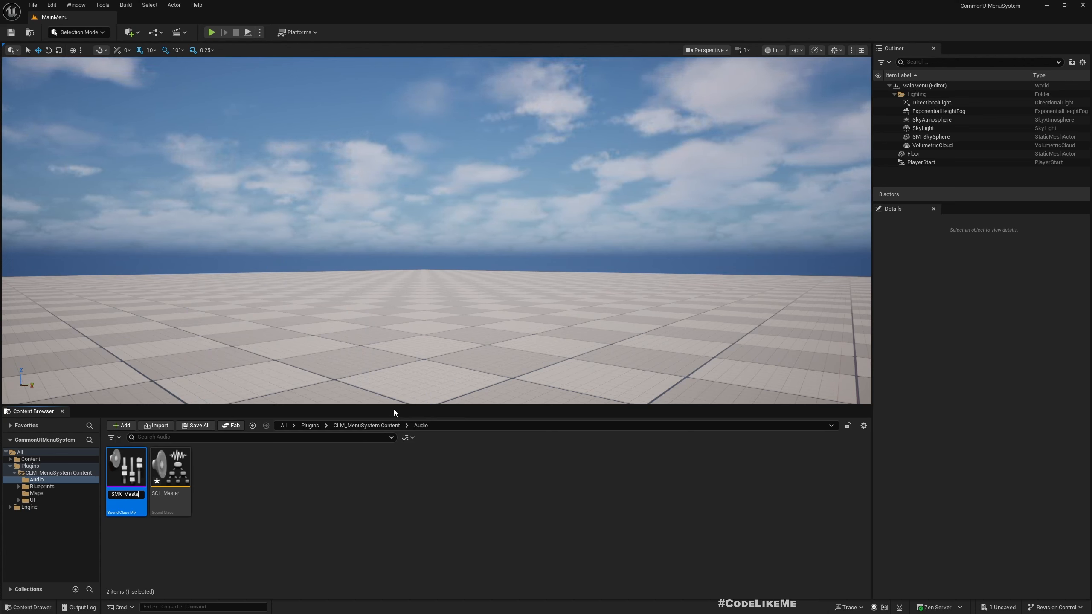
type("r")
key("Return")
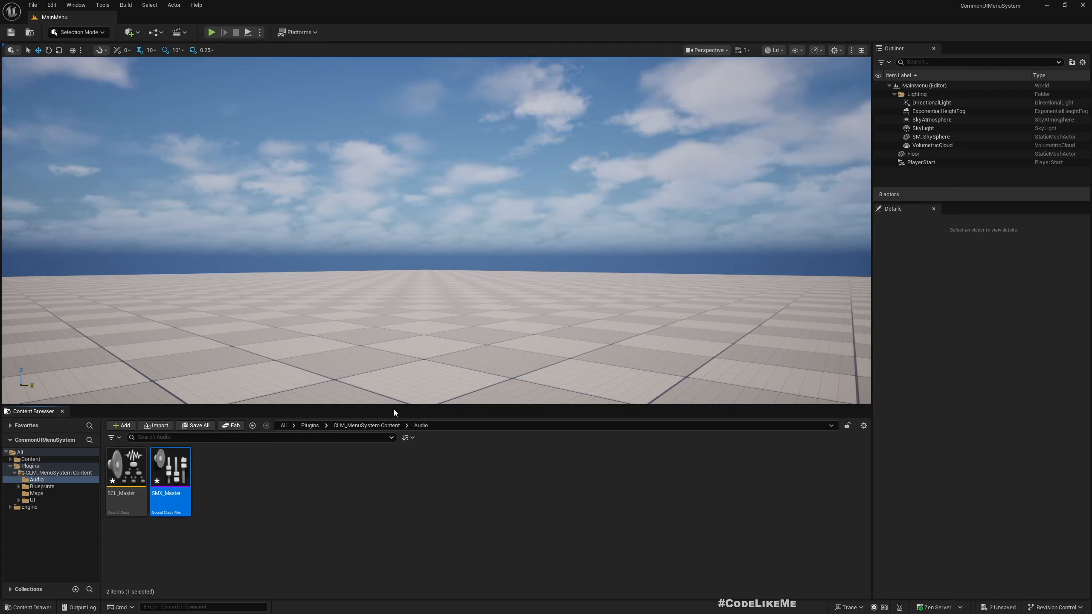
Duplicate SCL_Master and SMX_Master together and rename the sound class copy as SCL_Music.
left_click(312, 521)
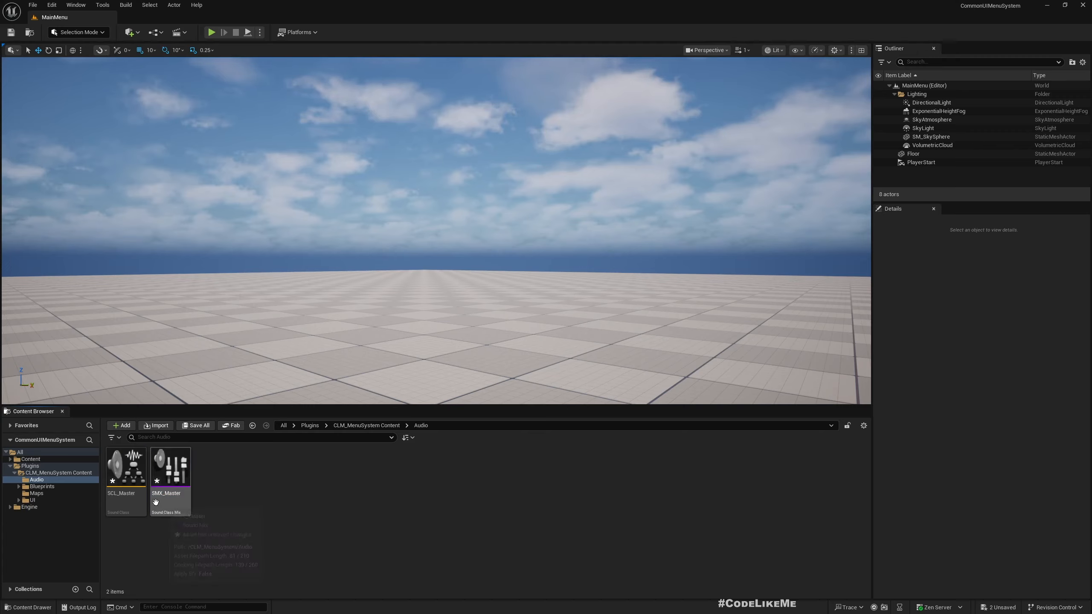
left_click(126, 473)
left_click(156, 502, "ctrl")
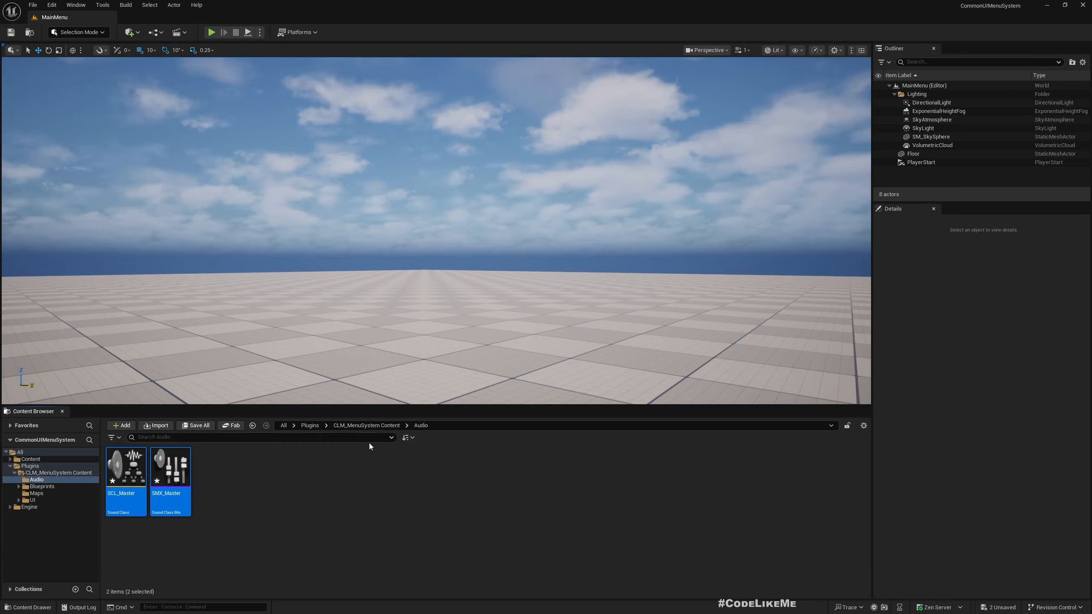
key("ctrl+d")
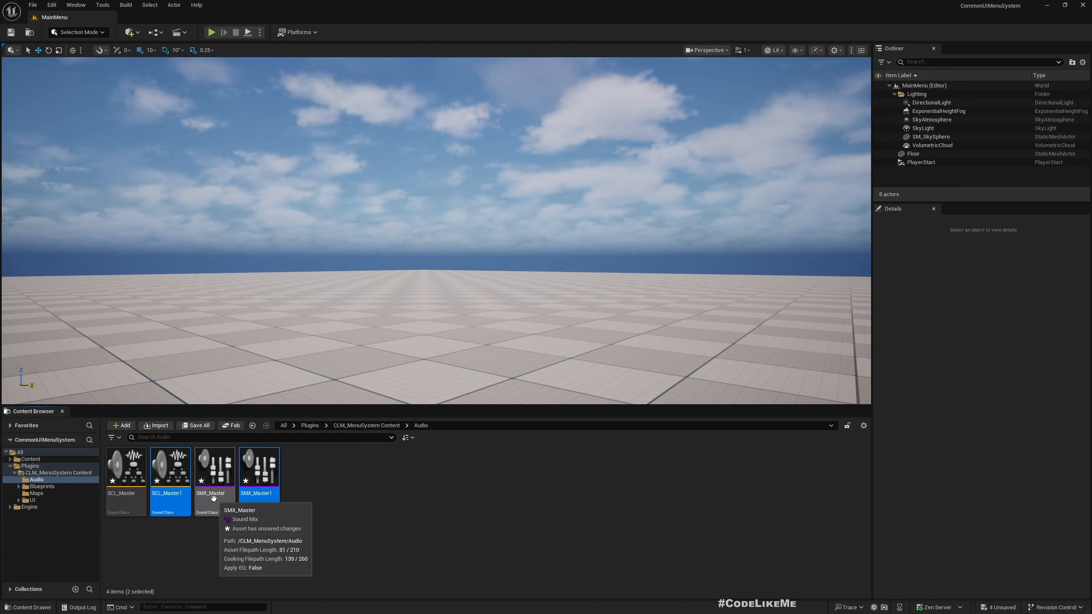
left_click(162, 496)
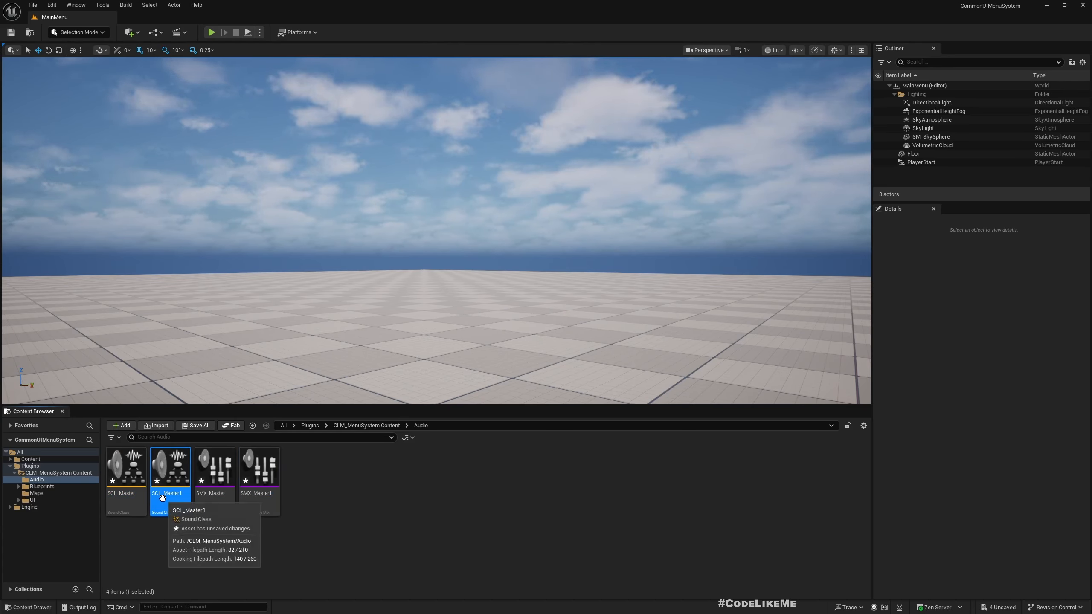
key("End")
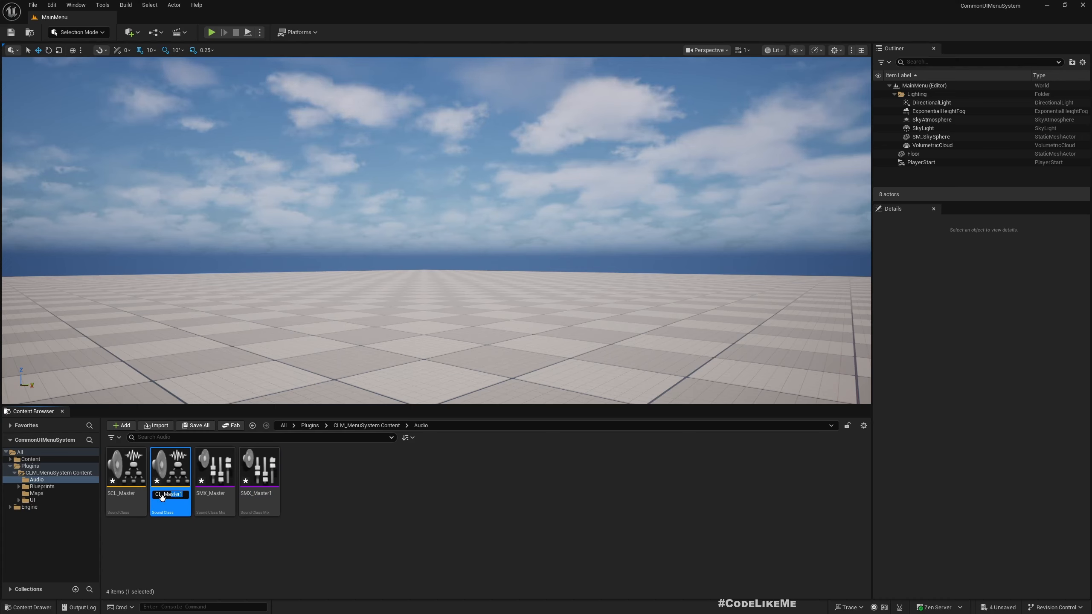
type("usic")
key("Return")
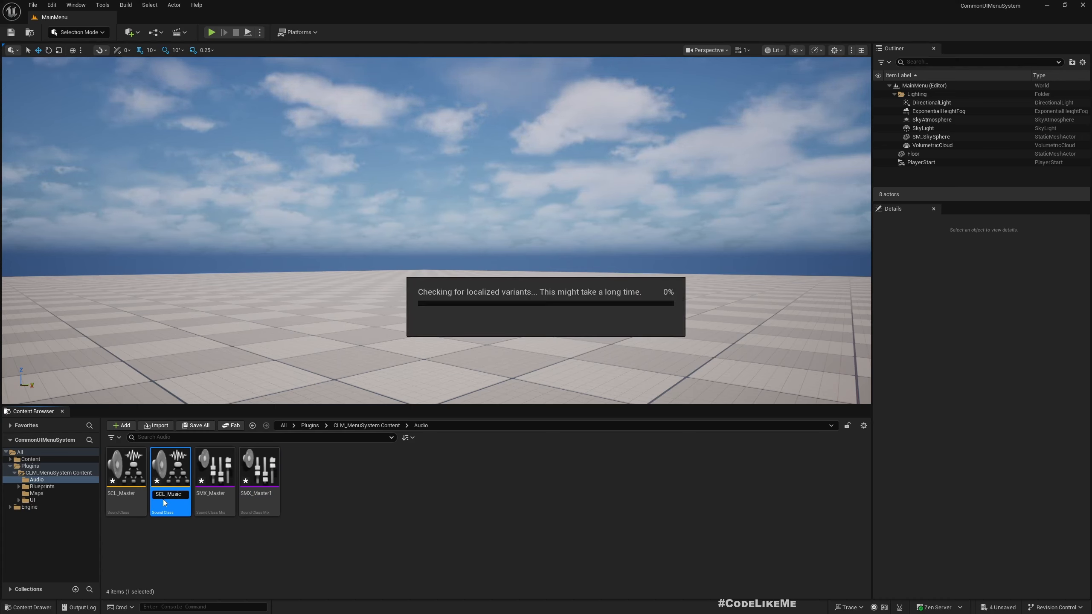
Rename the duplicated sound class mix SMX_Master1 as SMX_Music.
key("F2")
key("End")
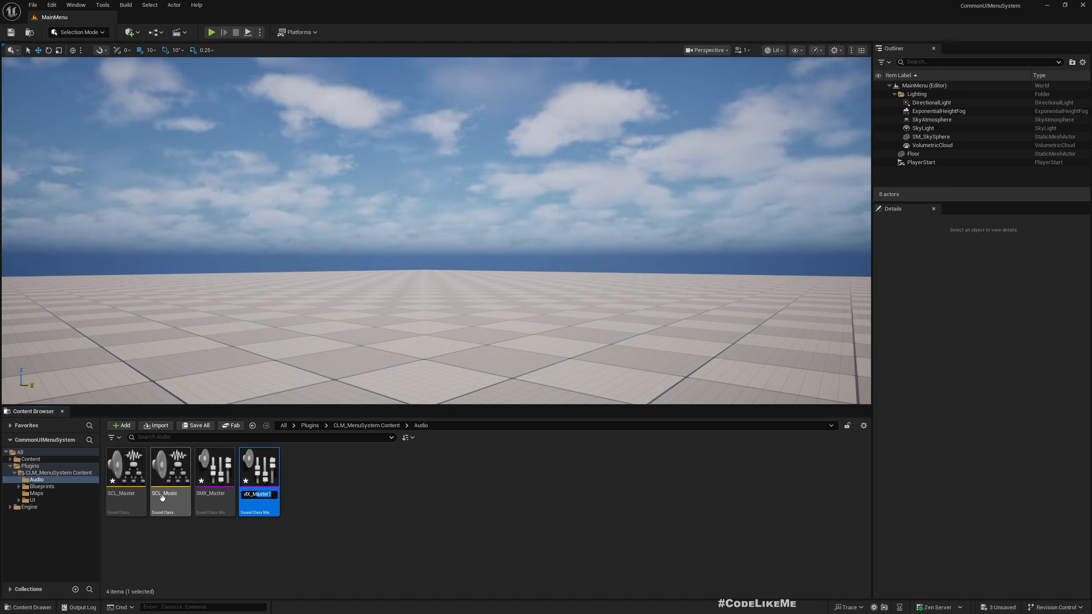
type("usic")
key("Return")
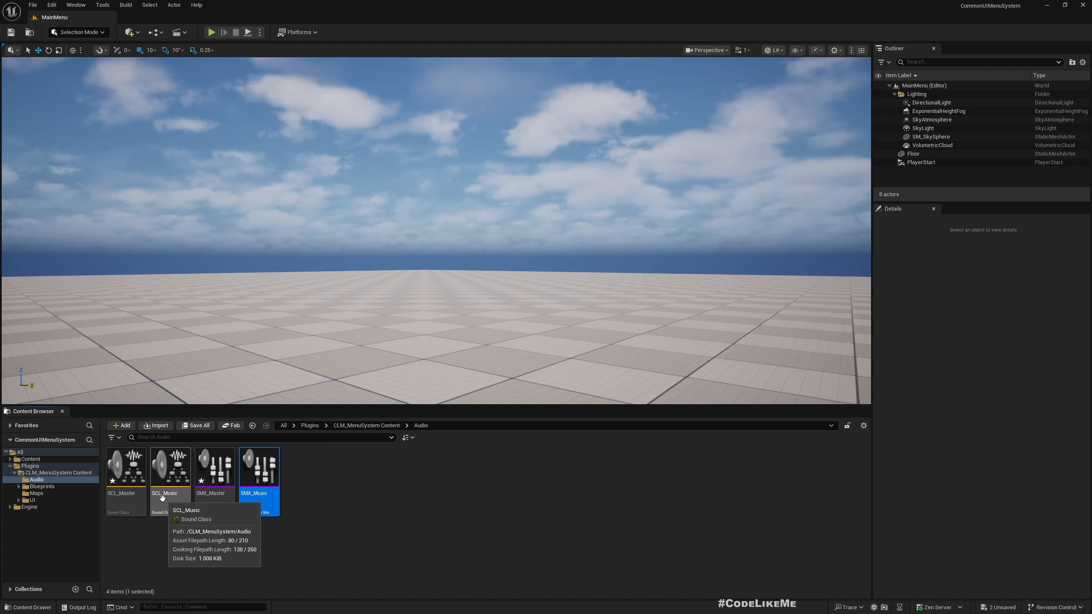
Duplicate SCL_Music and SMX_Music together and rename the sound class copy as SCL_FX.
key("Left")
key("Left")
left_click(263, 471, "ctrl")
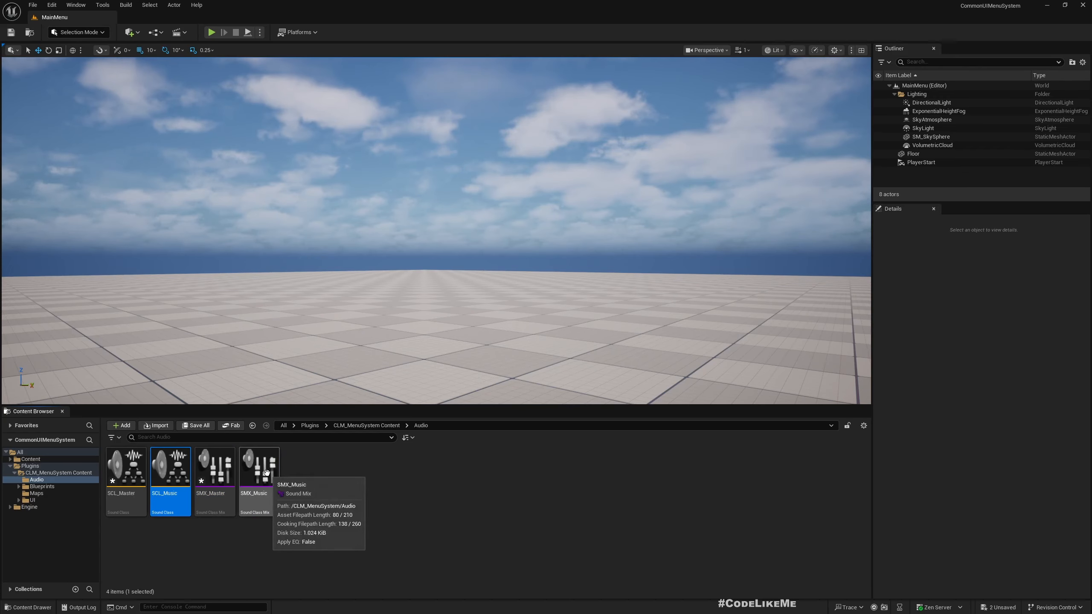
key("ctrl+d")
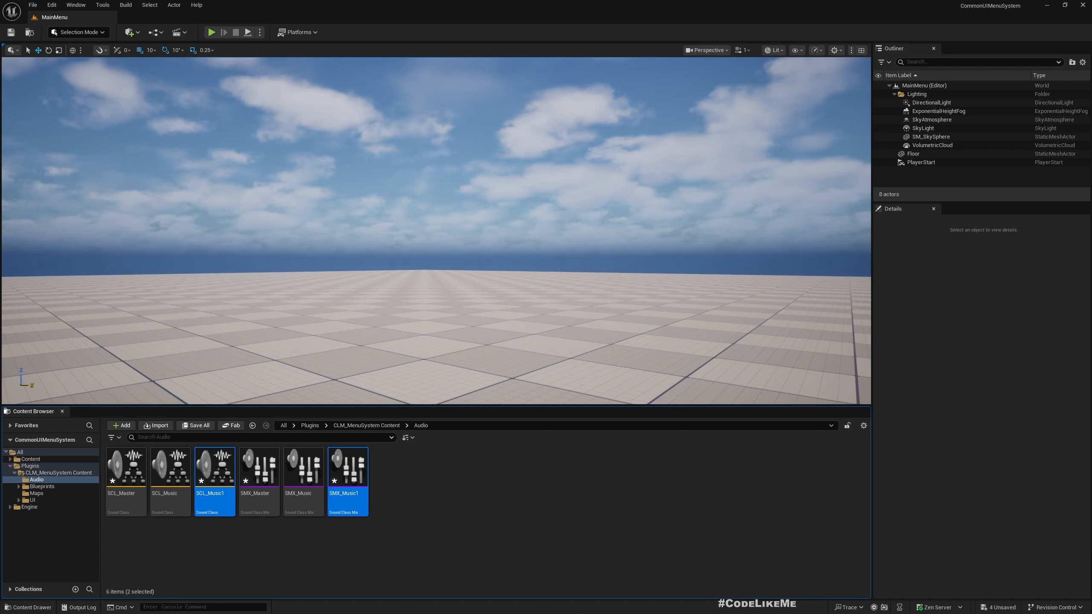
left_click(212, 467)
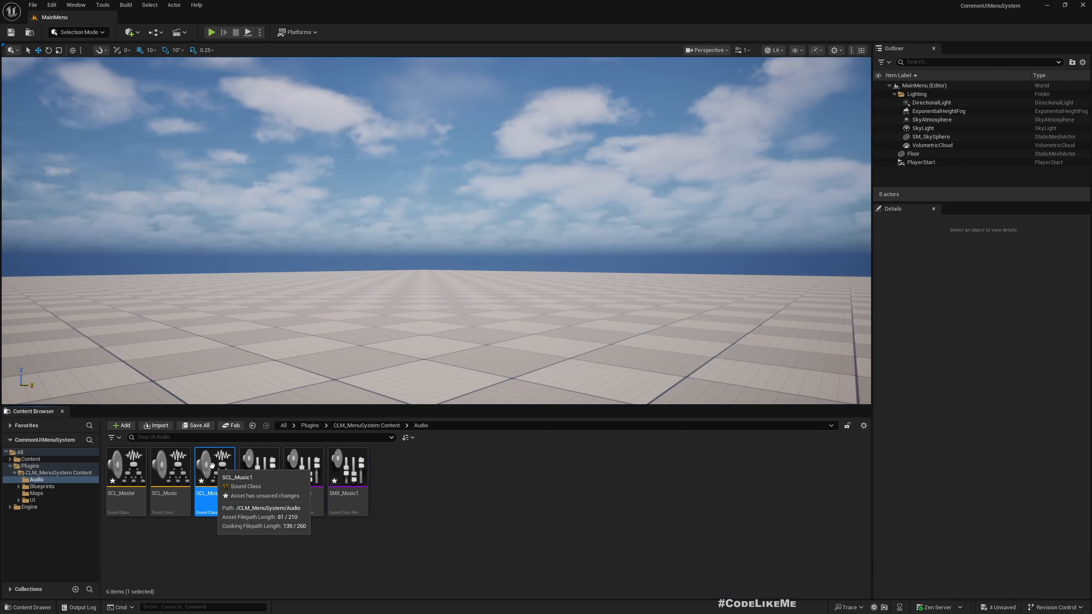
key("F2")
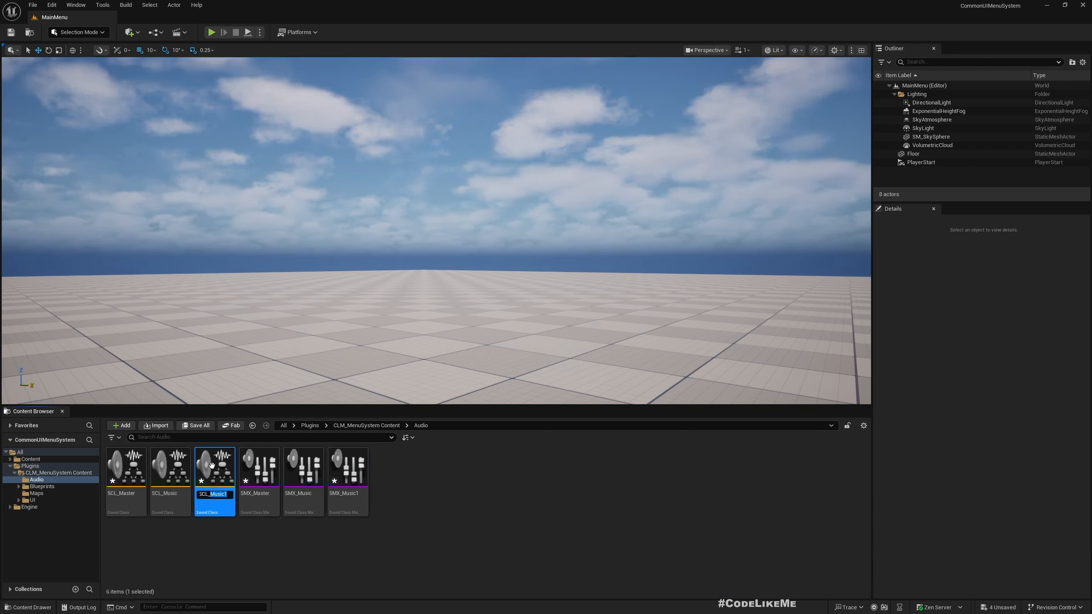
type("FX")
key("Return")
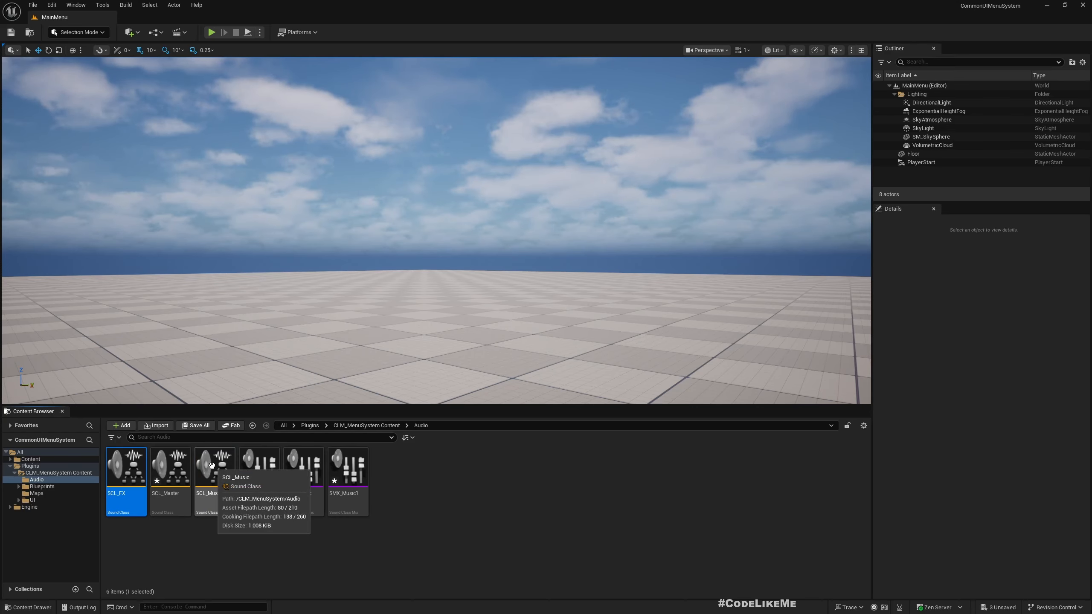
Rename the duplicated sound class mix SMX_Music1 as SMX_FX.
left_click(346, 468)
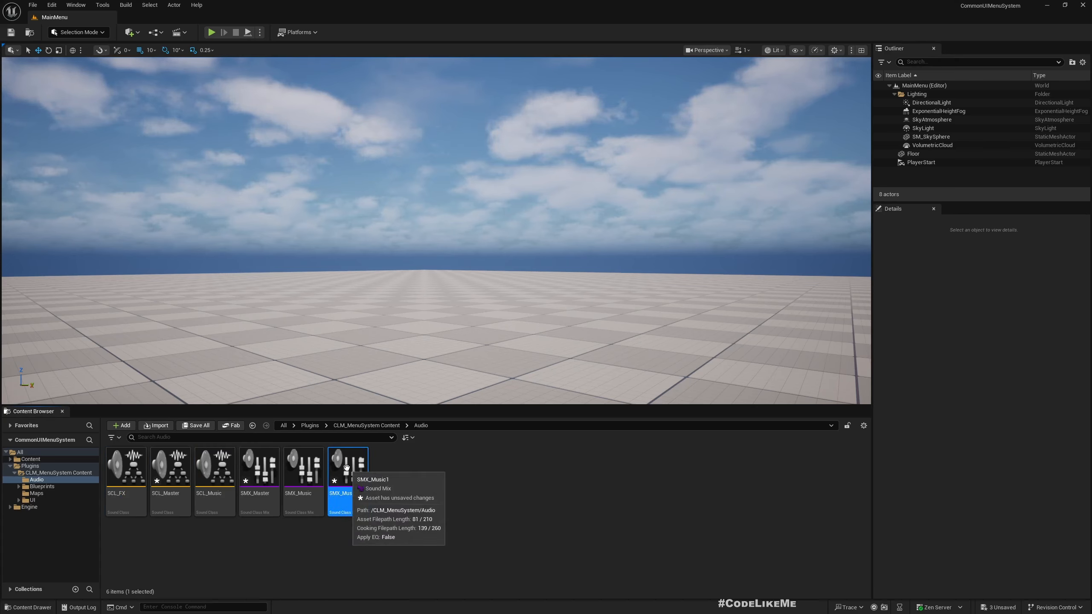
key("F2")
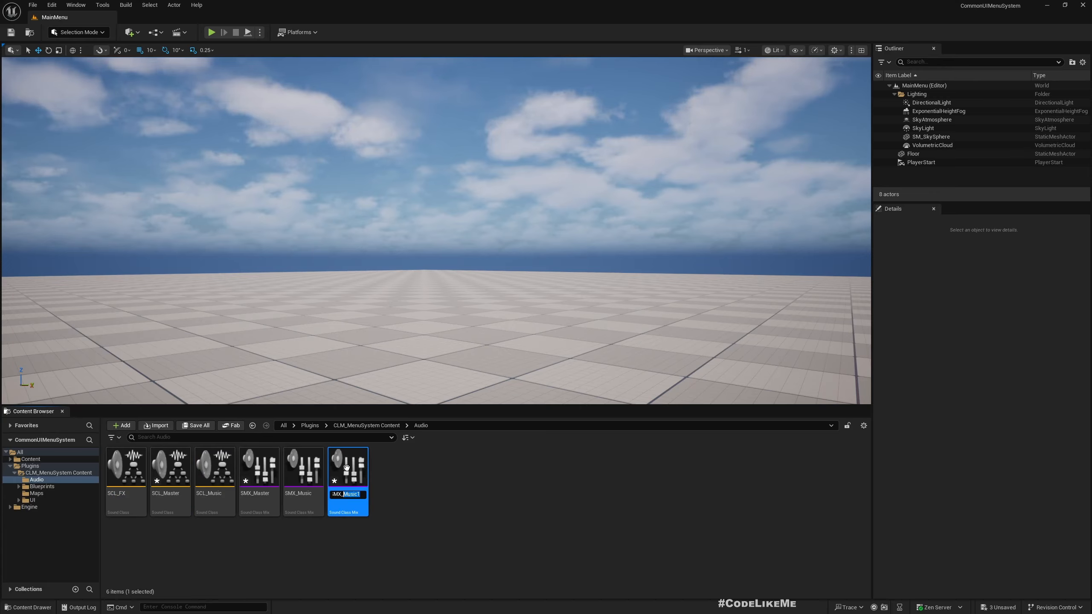
type("FX")
key("Return")
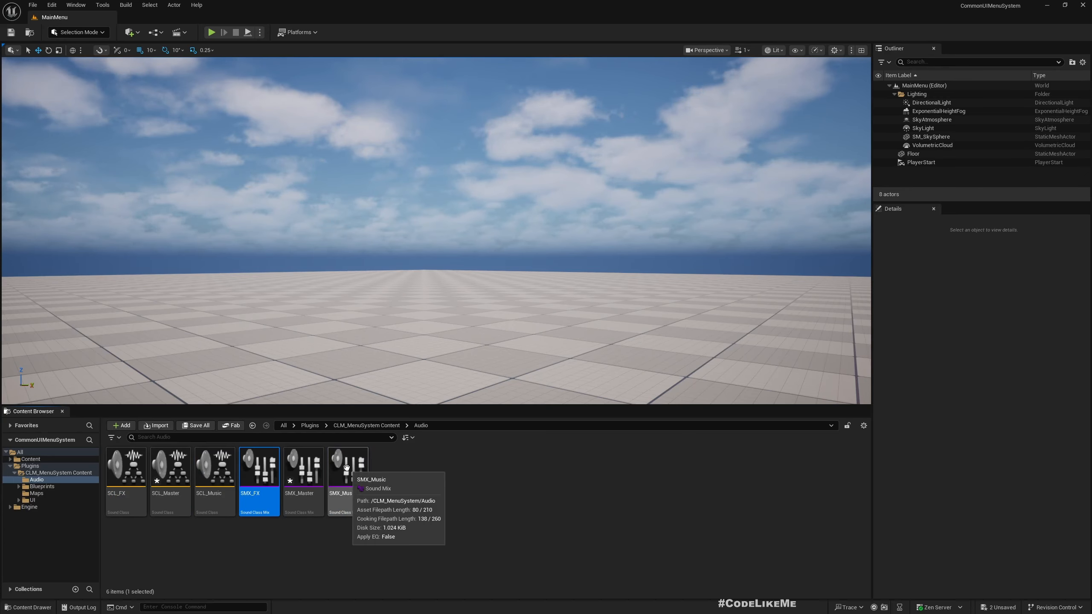
Duplicate SCL_Music and SMX_Music once more and rename the new sound class copy as SCL_Voice.
left_click(239, 534)
left_click(213, 473)
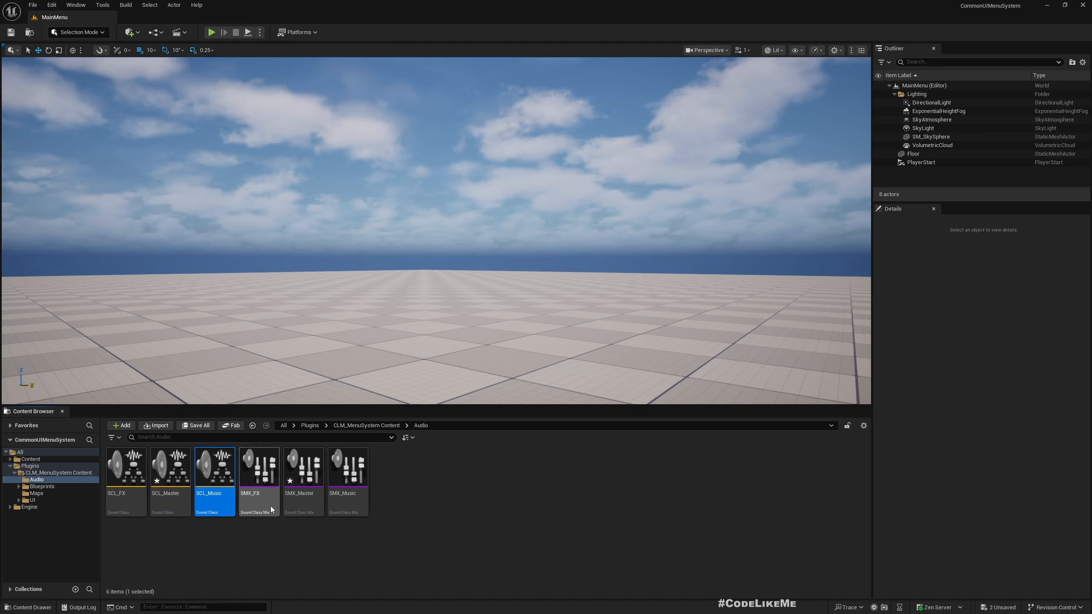
left_click(358, 474, "ctrl")
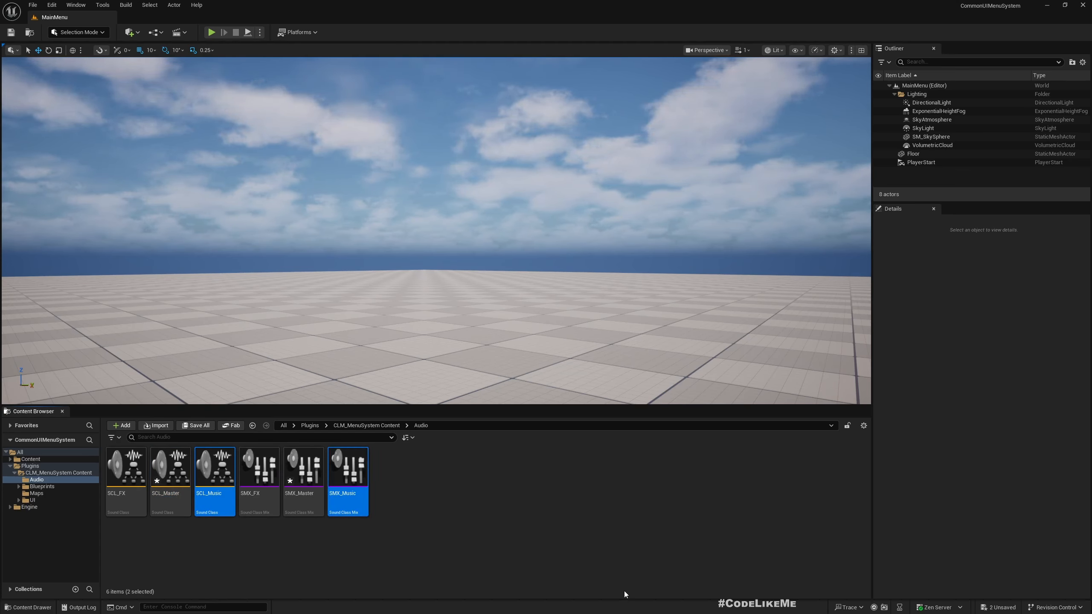
key("ctrl+d")
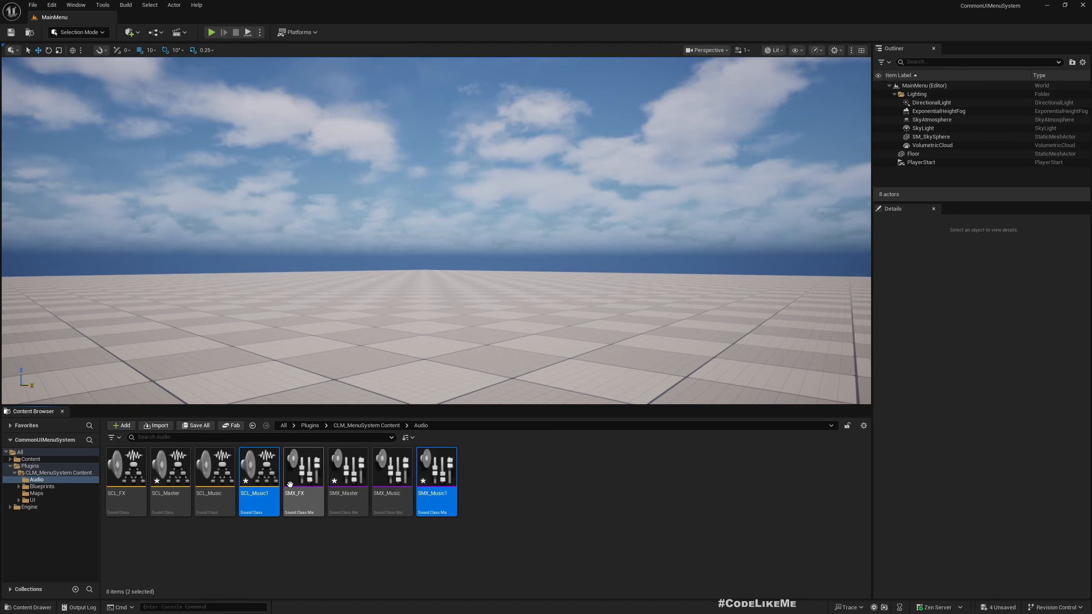
left_click(266, 472)
key("F2")
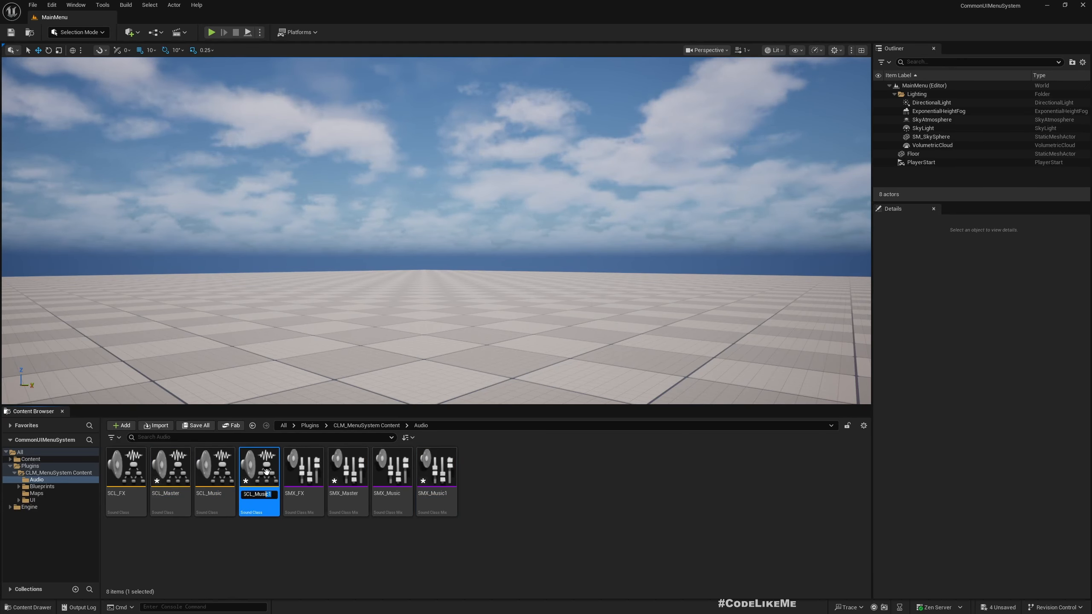
type("V")
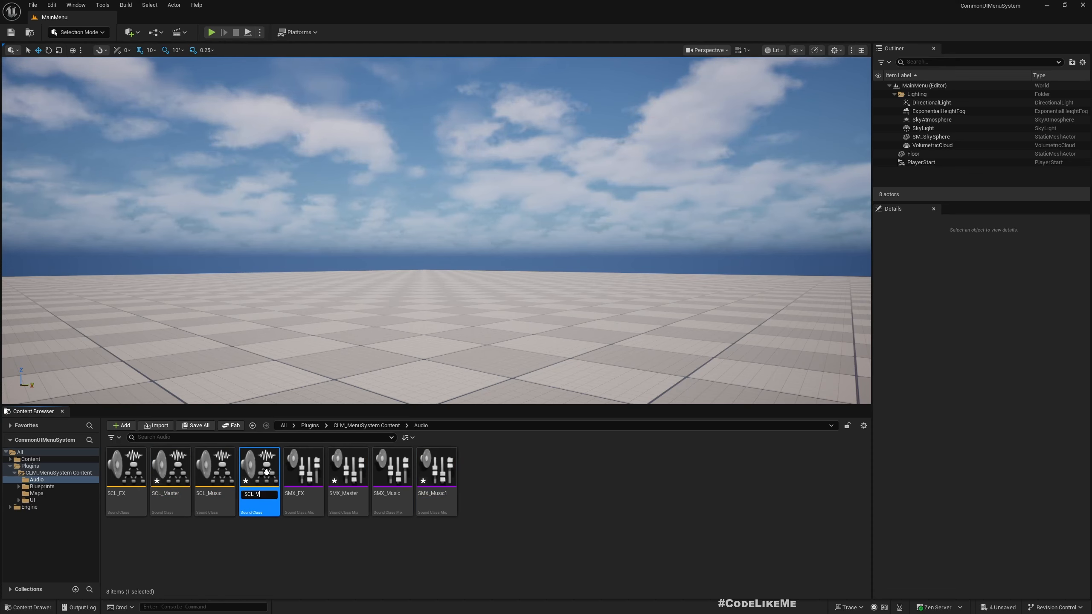
type("oice")
key("Return")
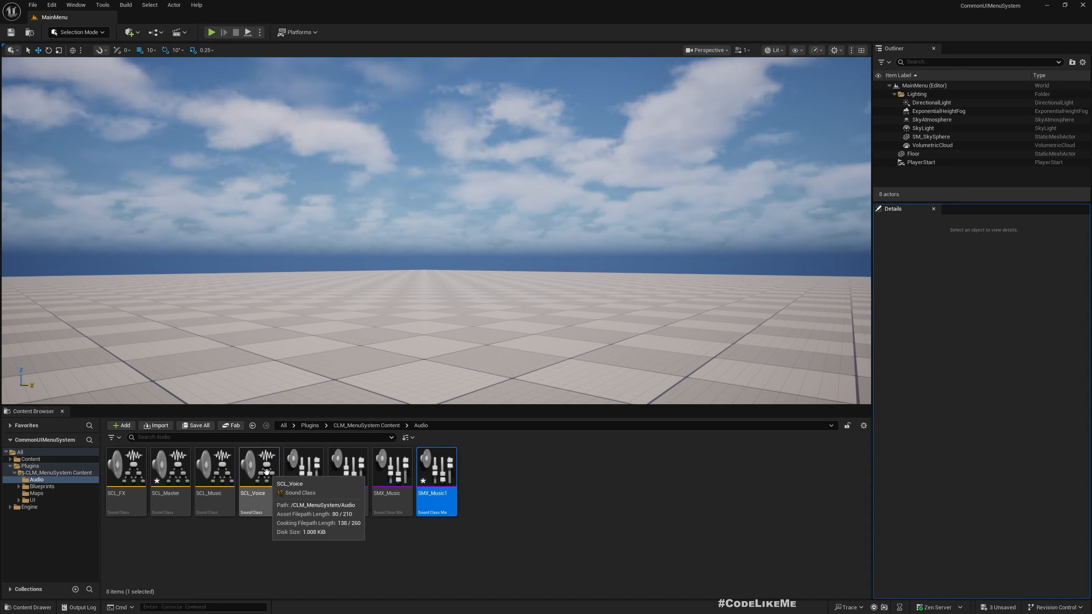
Rename the duplicated sound class mix SMX_Music1 as SMX_Voice and save all unsaved assets.
key("F2")
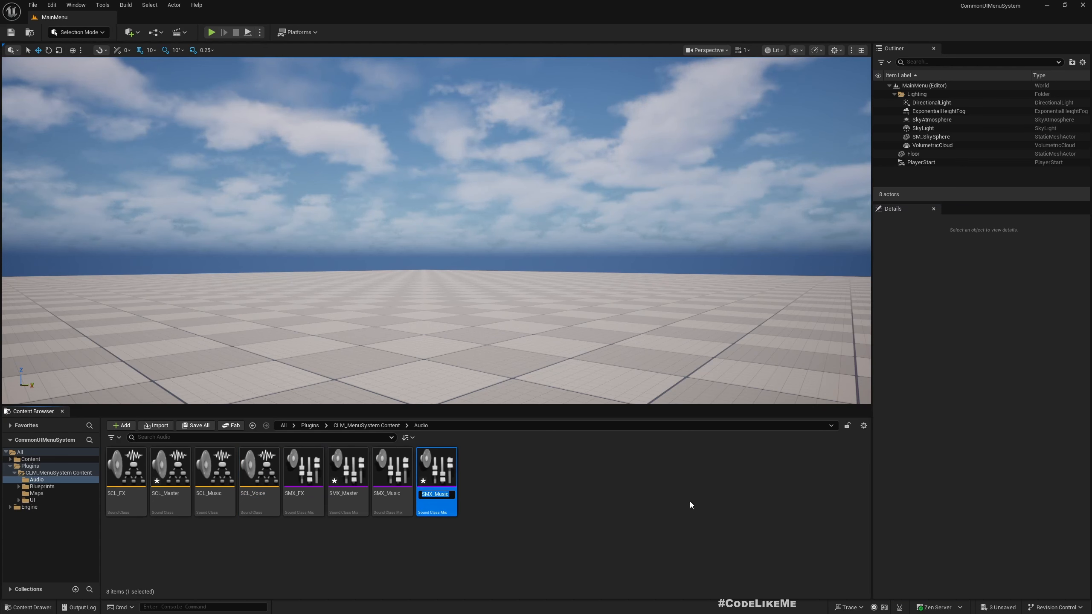
key("End")
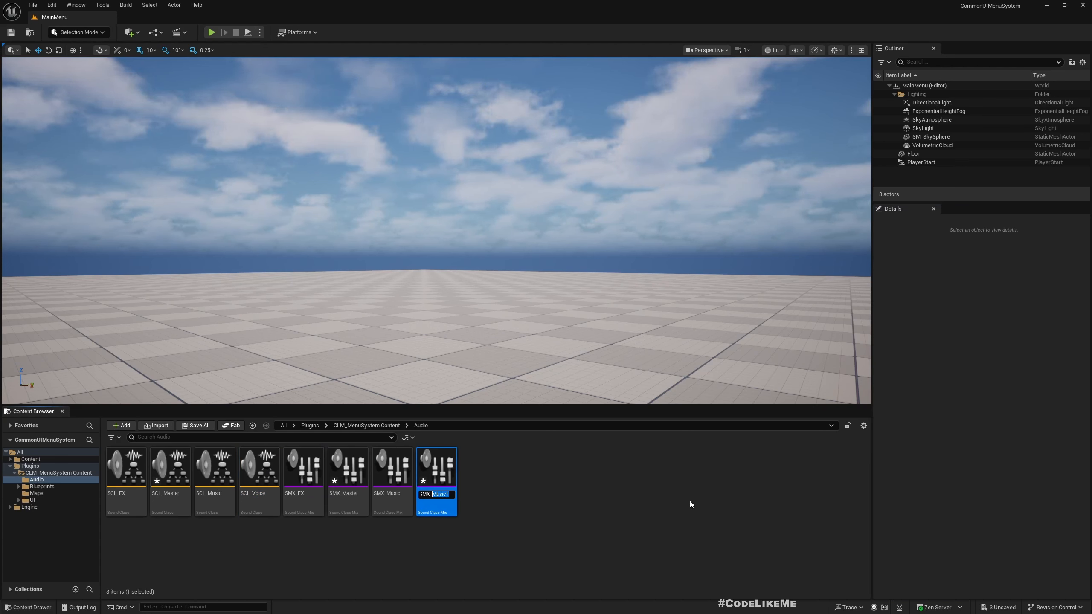
type("Voice")
key("Return")
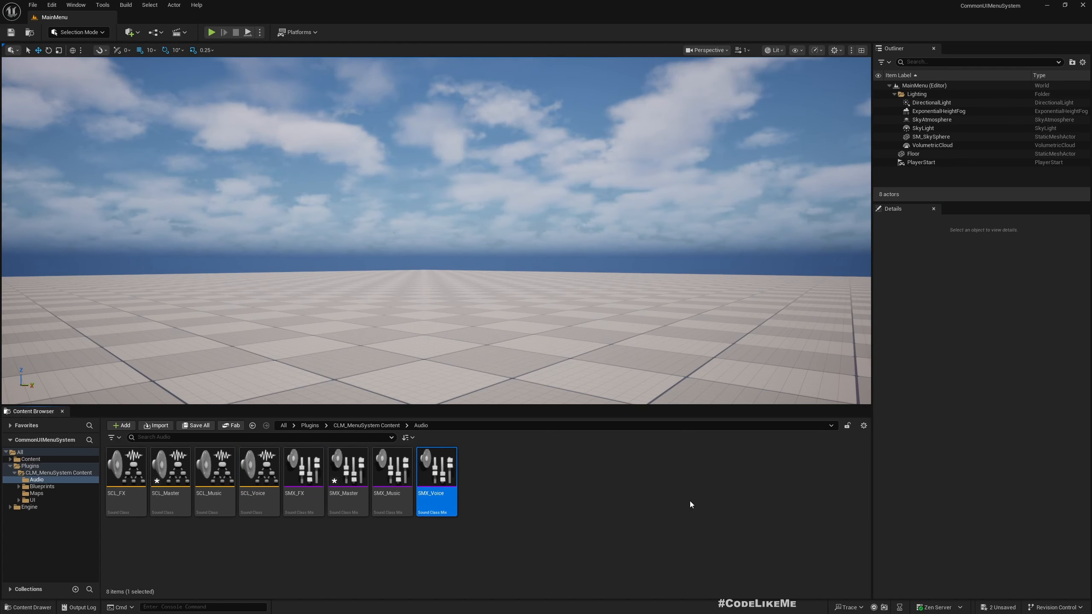
key("ctrl+shift+s")
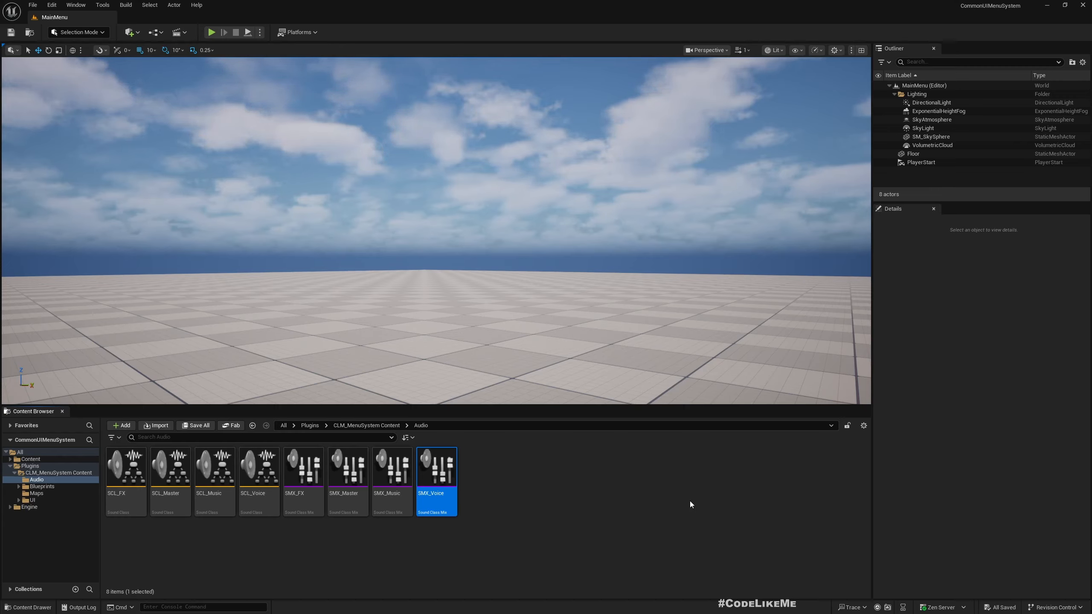
Open the SCL_Master sound class, dock its editor in the main window, and add four empty child class entries.
double_click(170, 469)
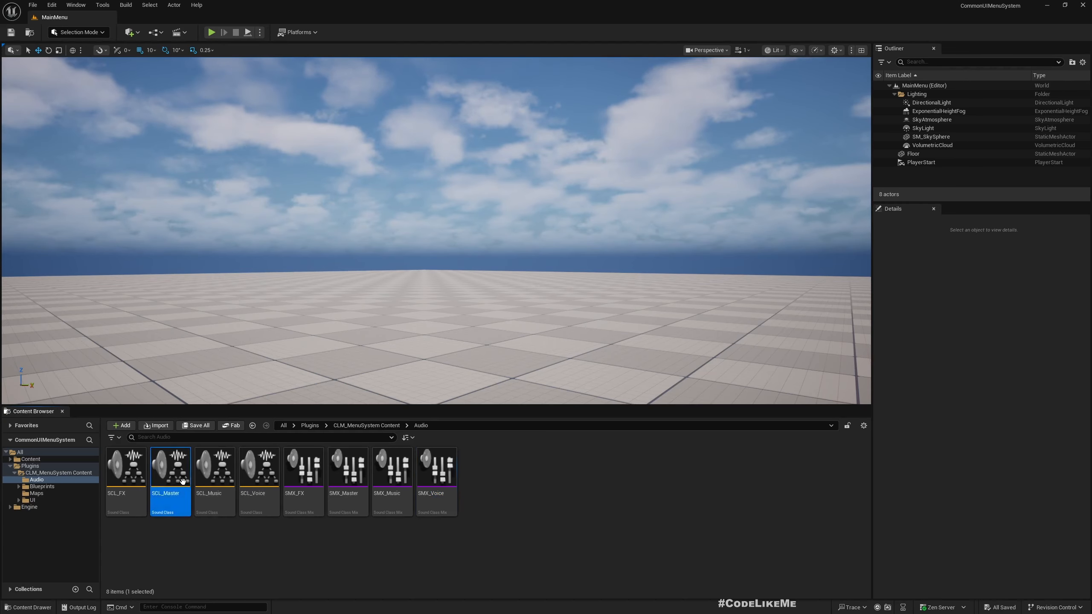
right_click_drag(552, 381, 455, 340)
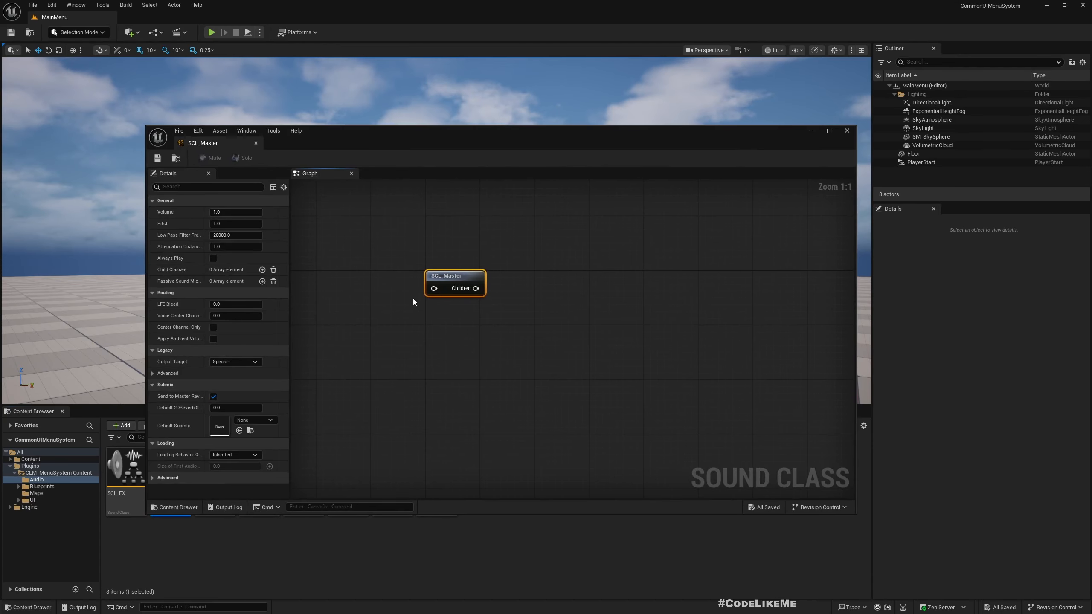
left_click(262, 270)
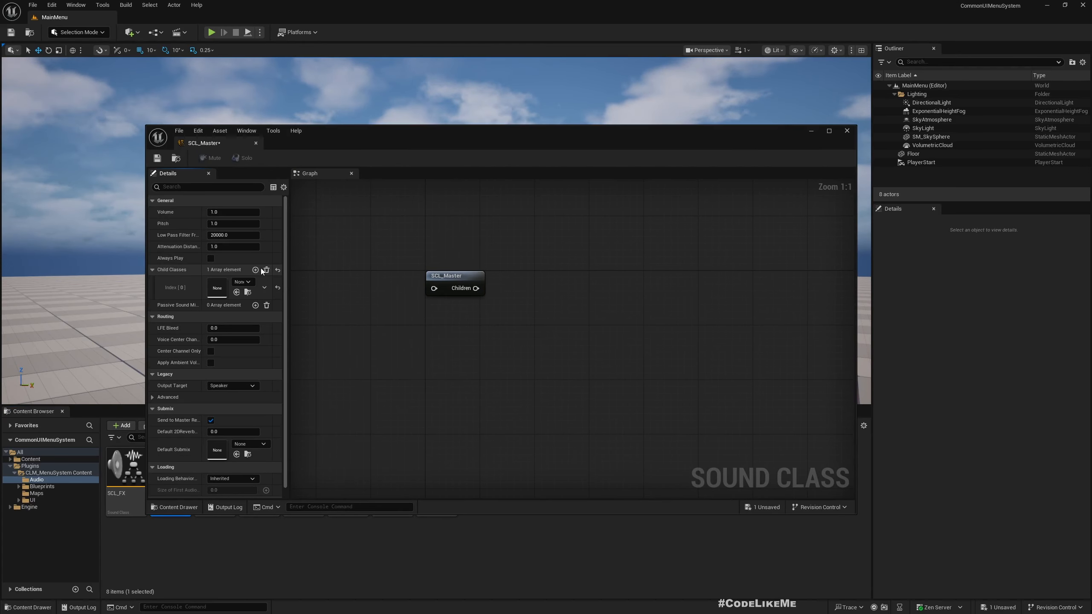
left_click_drag(204, 143, 218, 19)
right_click_drag(397, 184, 425, 307)
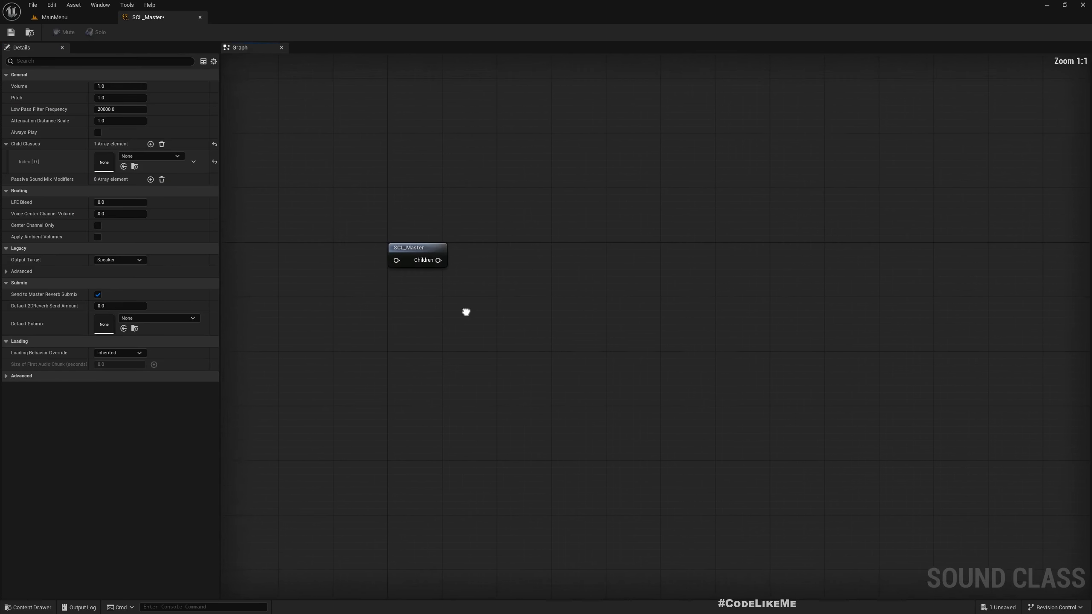
left_click(151, 144)
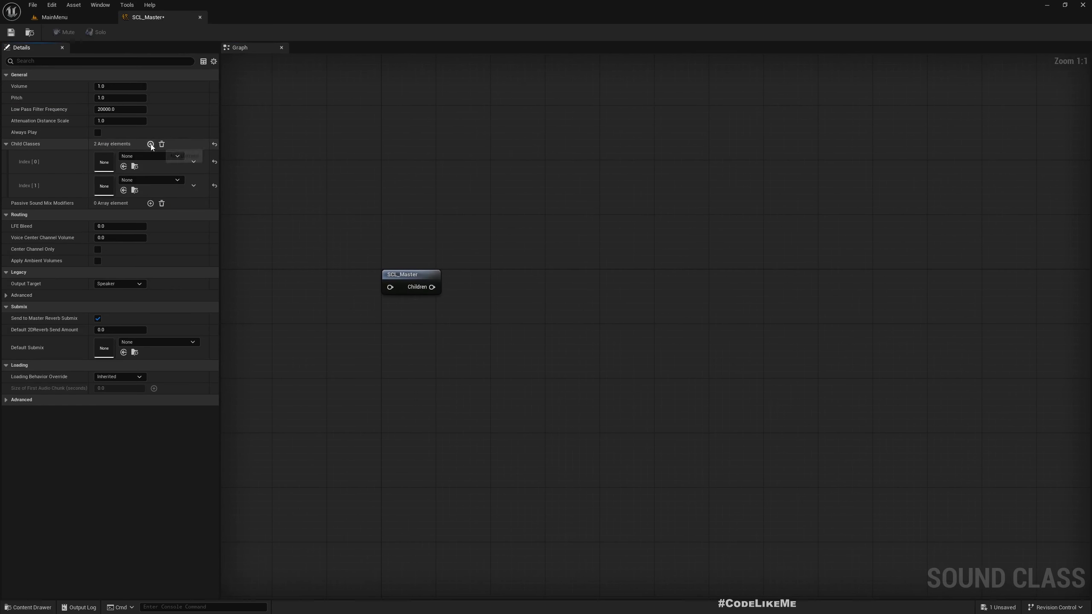
left_click(150, 144)
left_click(151, 144)
Assign SCL_Music as the first child class (index 0) of SCL_Master.
left_click(133, 158)
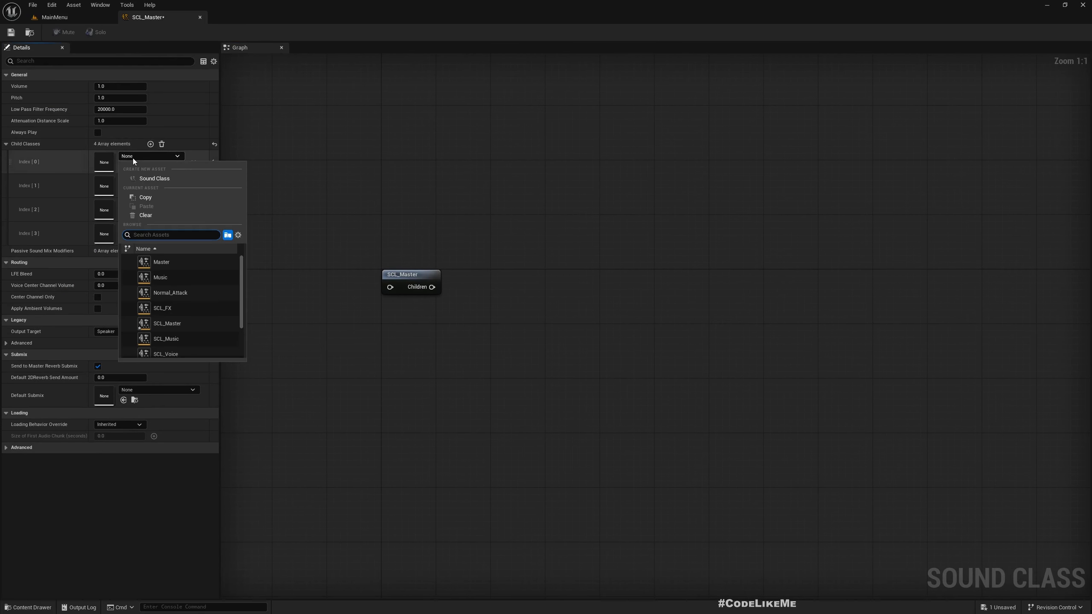
left_click(172, 271)
left_click(133, 178)
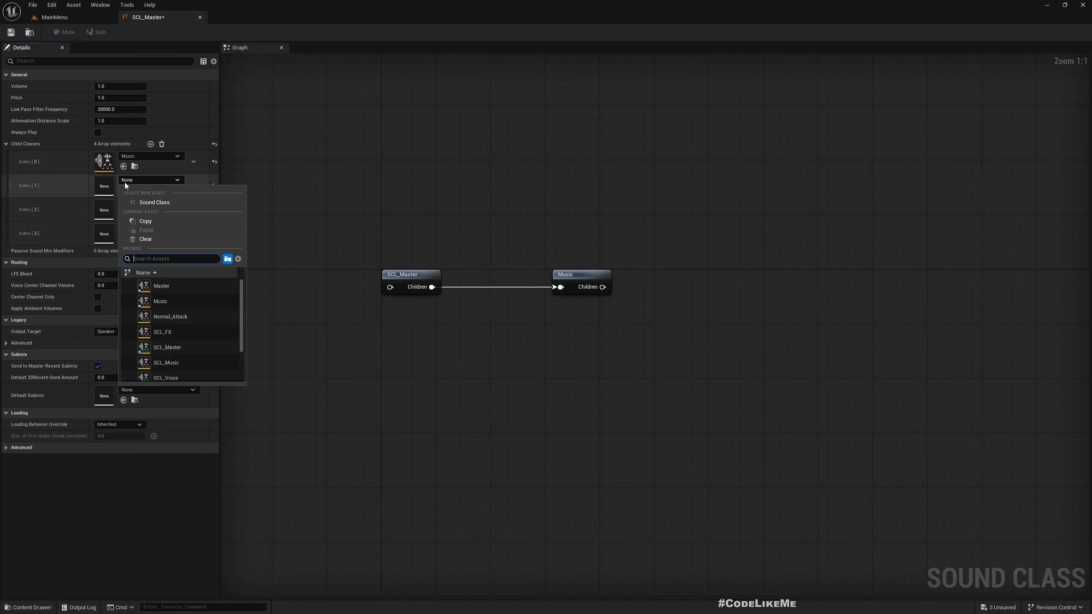
left_click(152, 157)
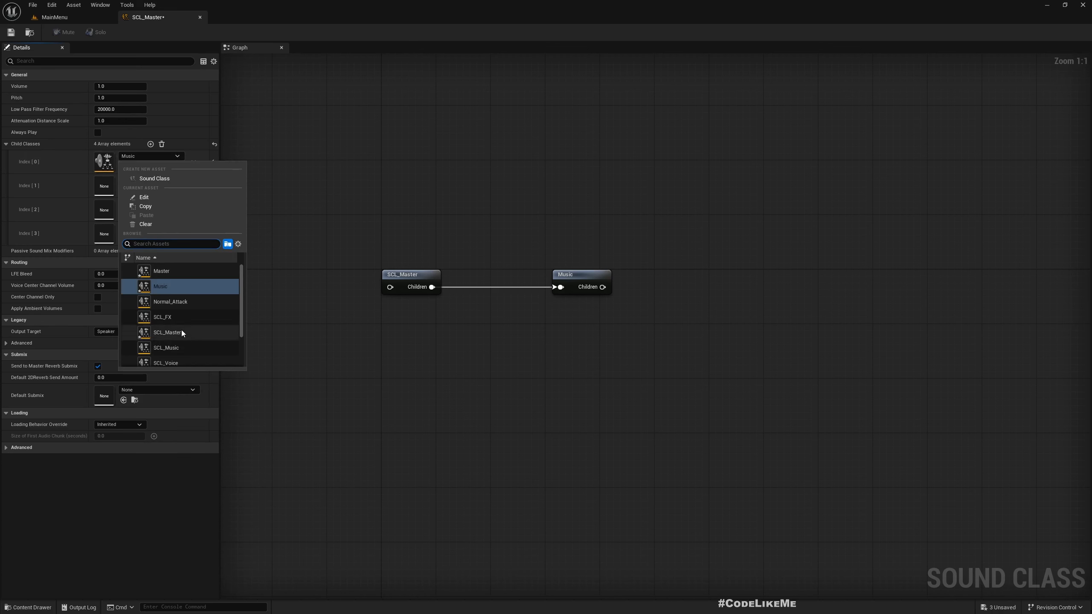
left_click(179, 344)
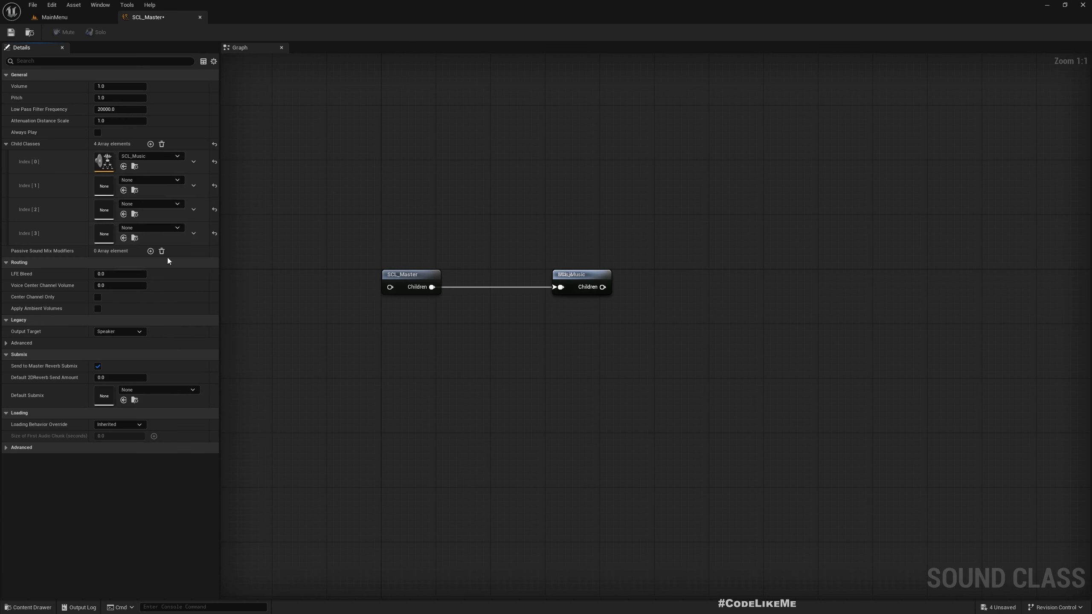
Assign SCL_FX and SCL_Voice as the child classes at index 1 and index 2 of SCL_Master.
left_click(140, 180)
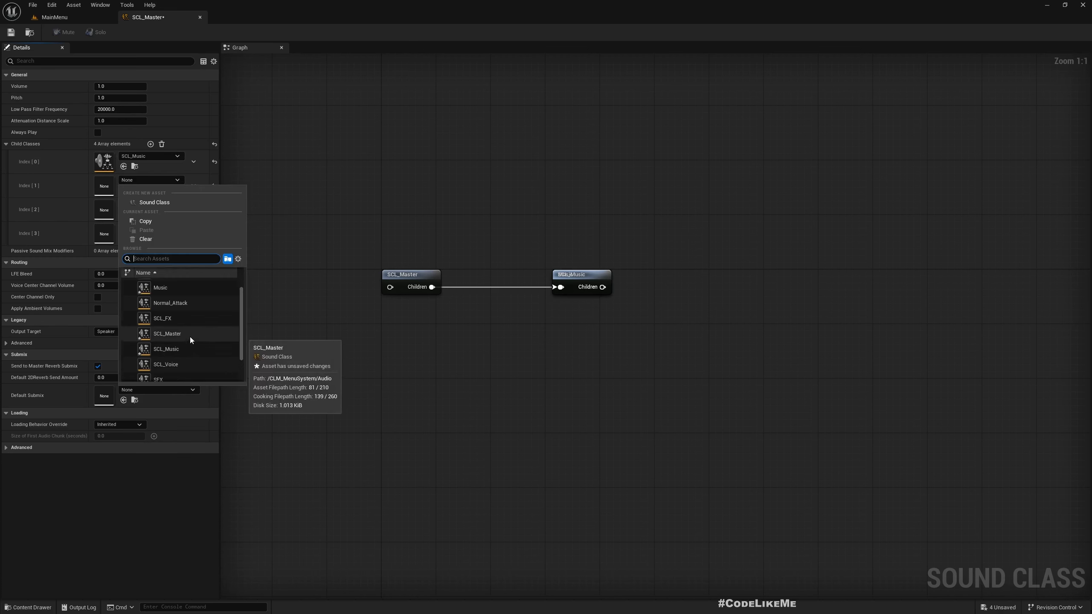
left_click(174, 319)
left_click(150, 205)
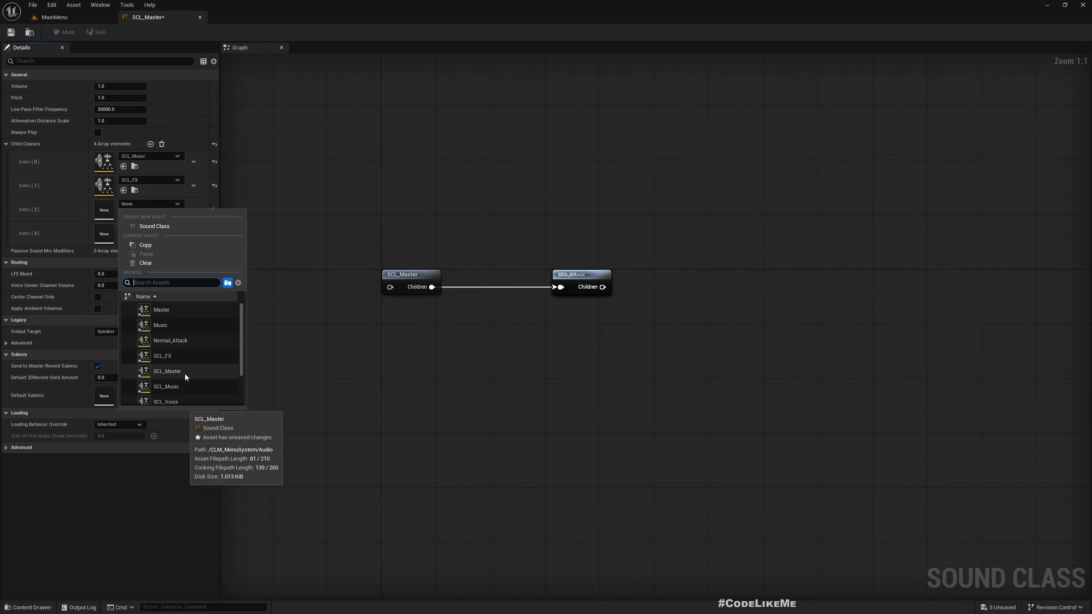
scroll(177, 375, "down", 1)
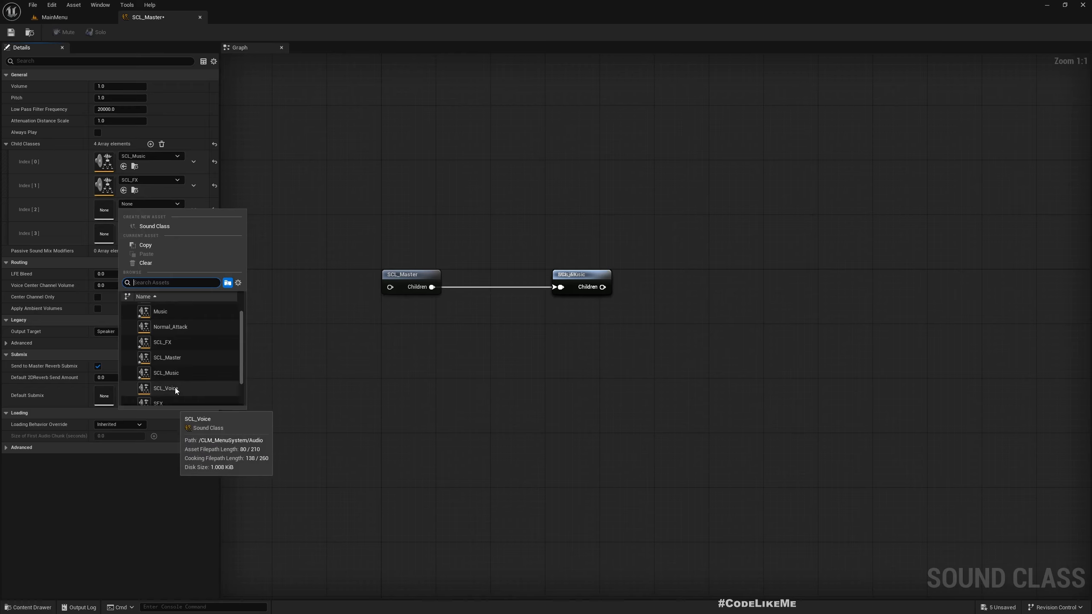
left_click(175, 387)
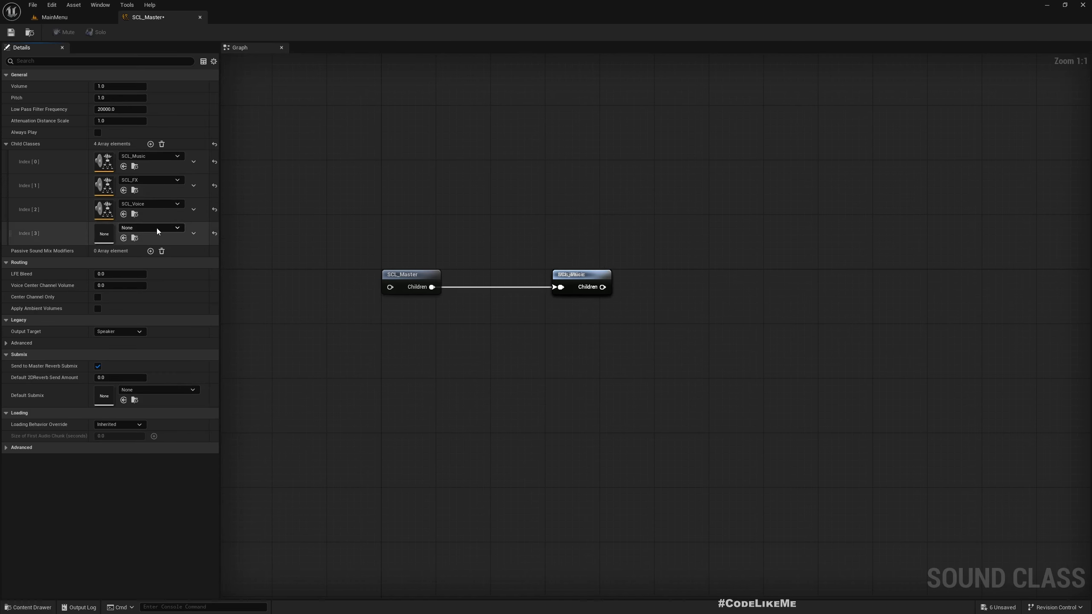
left_click(157, 228)
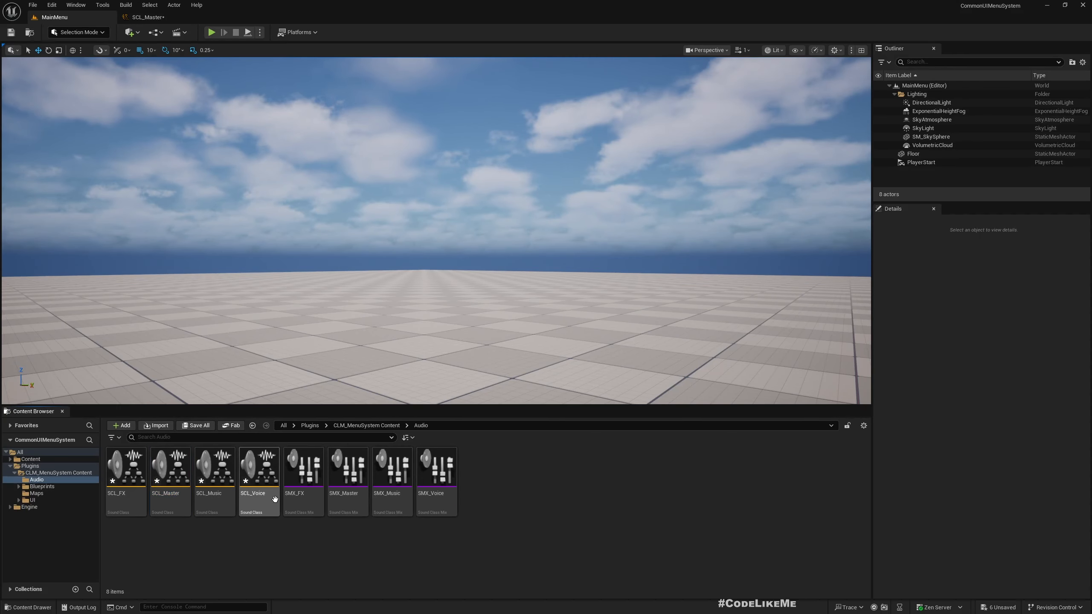
Return to the Audio folder, duplicate SCL_Voice and SMX_Voice together, and rename the sound class copy as SCL_Menu.
left_click(259, 473)
left_click(436, 473, "ctrl")
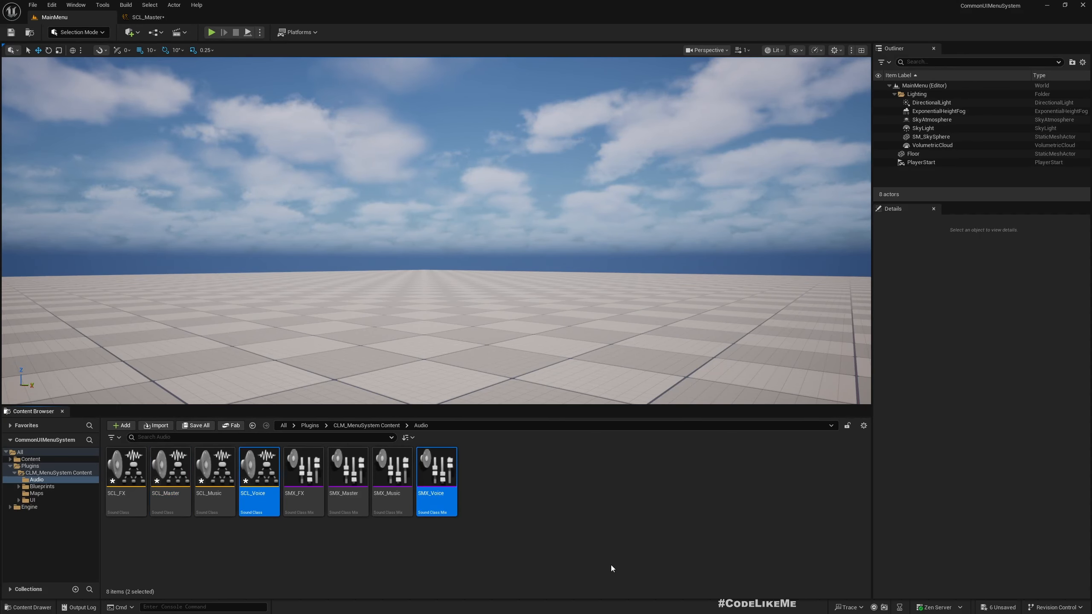
key("ctrl+d")
left_click(305, 479)
key("F2")
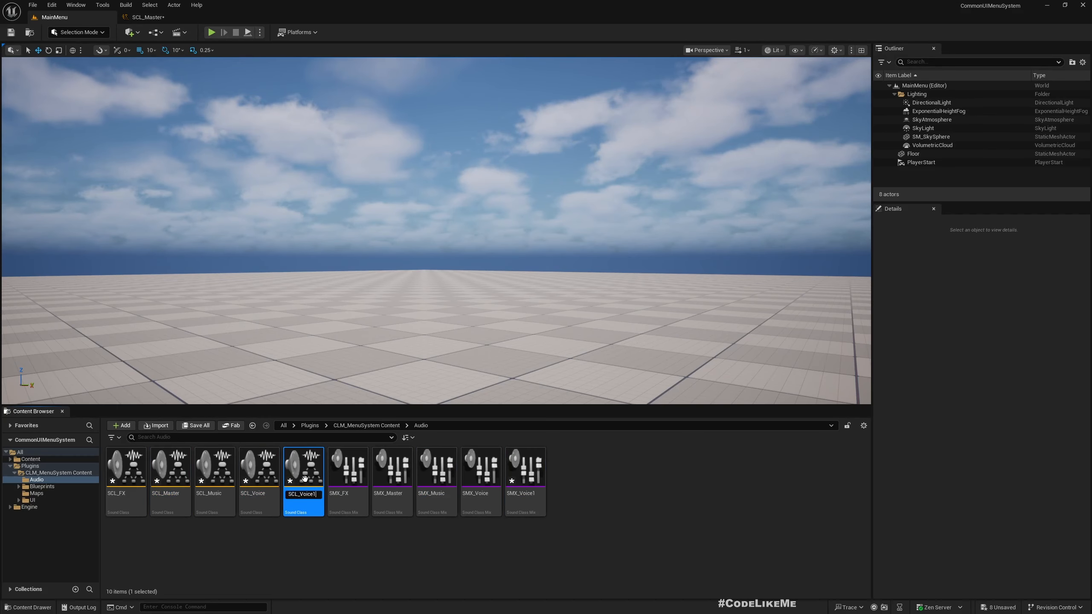
type("Menu")
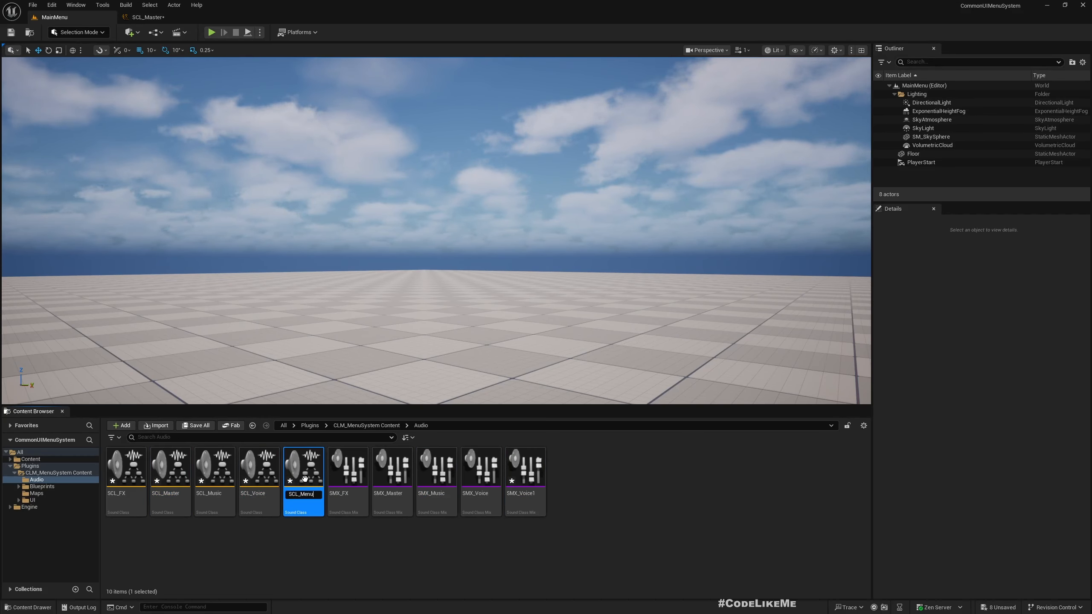
key("Return")
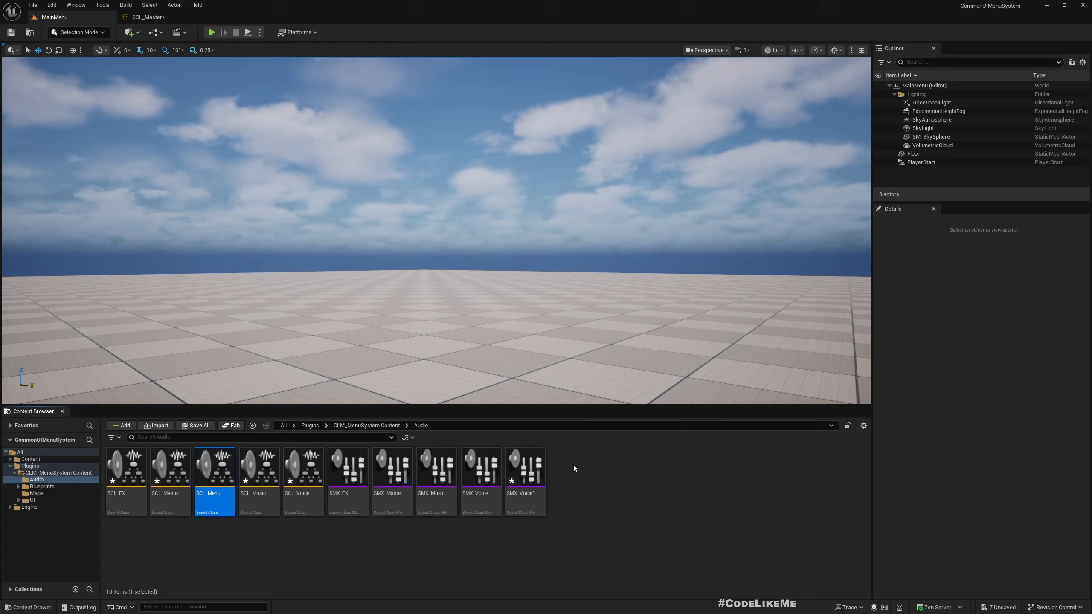
Rename the duplicated sound class mix SMX_Voice1 as SMX_Menu and save all unsaved assets.
left_click(524, 464)
key("F2")
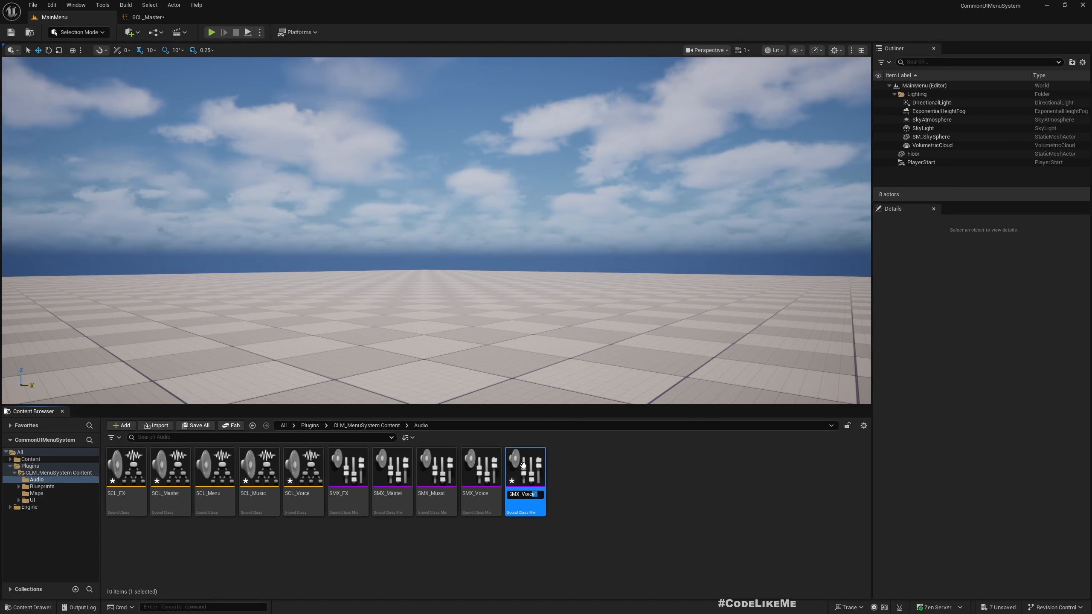
type("Menu")
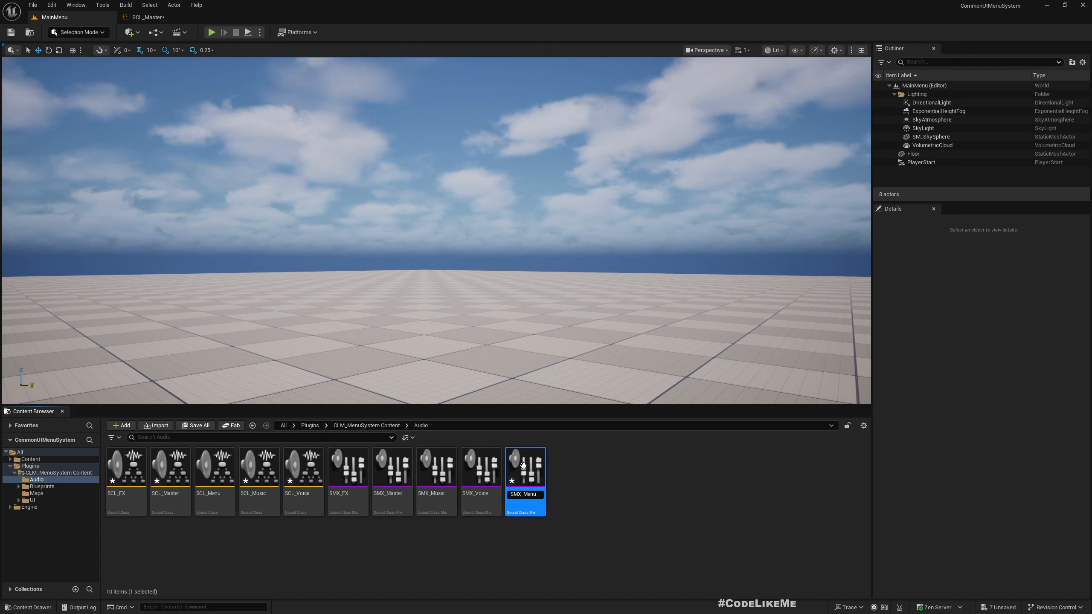
key("Return")
key("ctrl+shift+s")
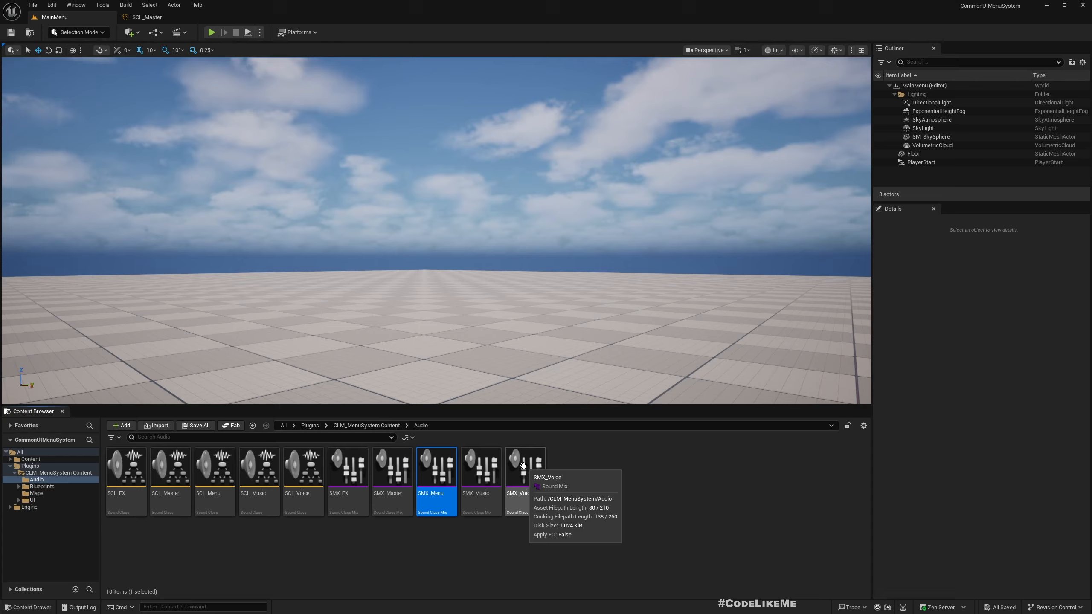
left_click(346, 576)
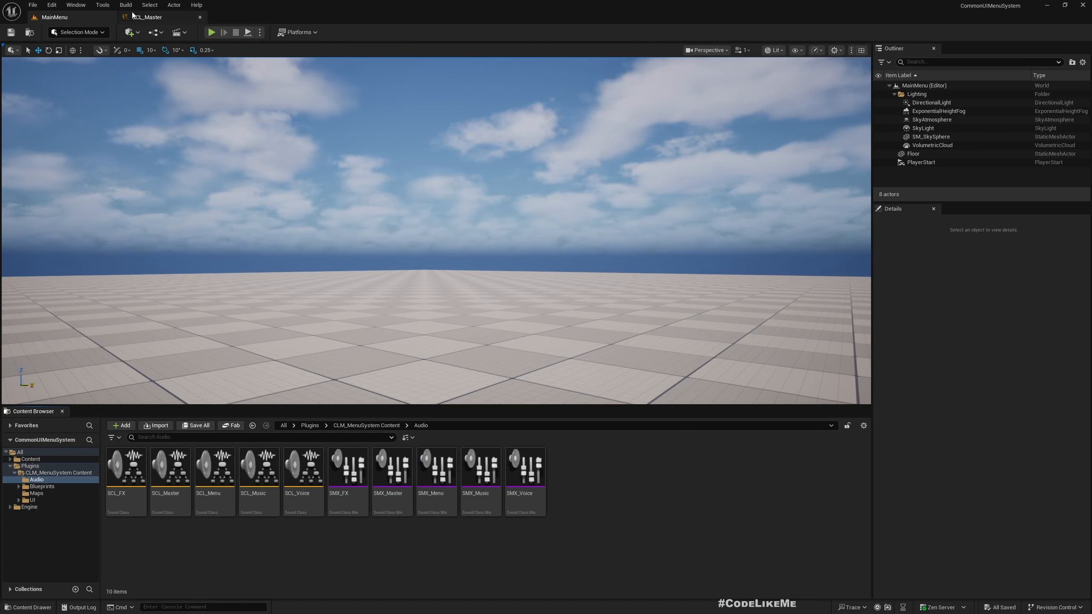
Return to SCL_Master and assign SCL_Menu as its child class at index 3.
left_click(147, 17)
left_click(142, 228)
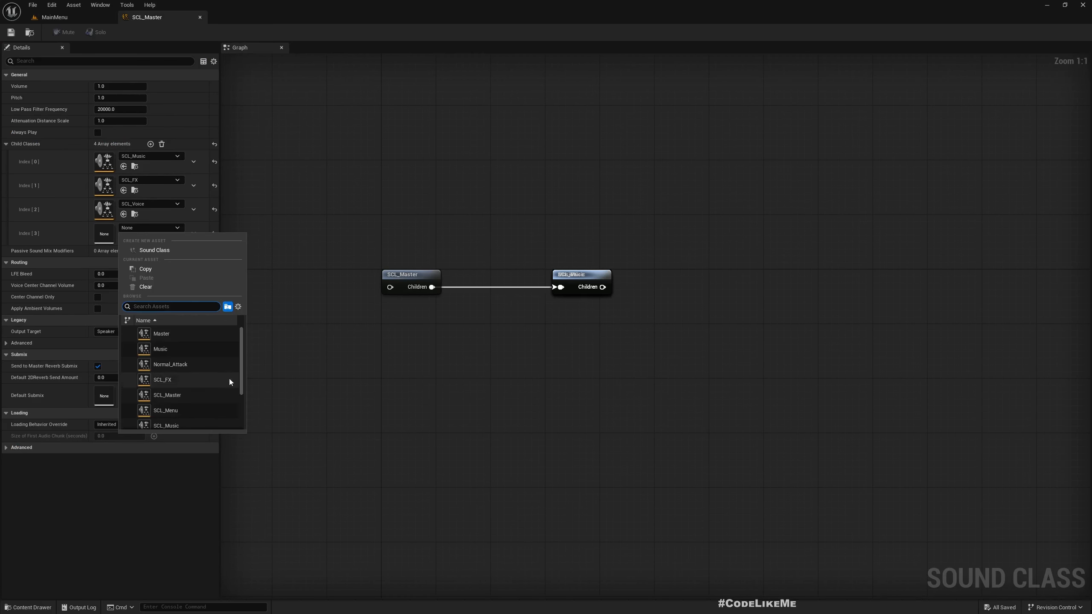
left_click(167, 410)
Spread the overlapping child nodes into a column in the graph, placing SCL_Voice, SCL_FX and SCL_Music below SCL_Menu.
right_click_drag(488, 381, 530, 408)
left_click_drag(625, 302, 632, 389)
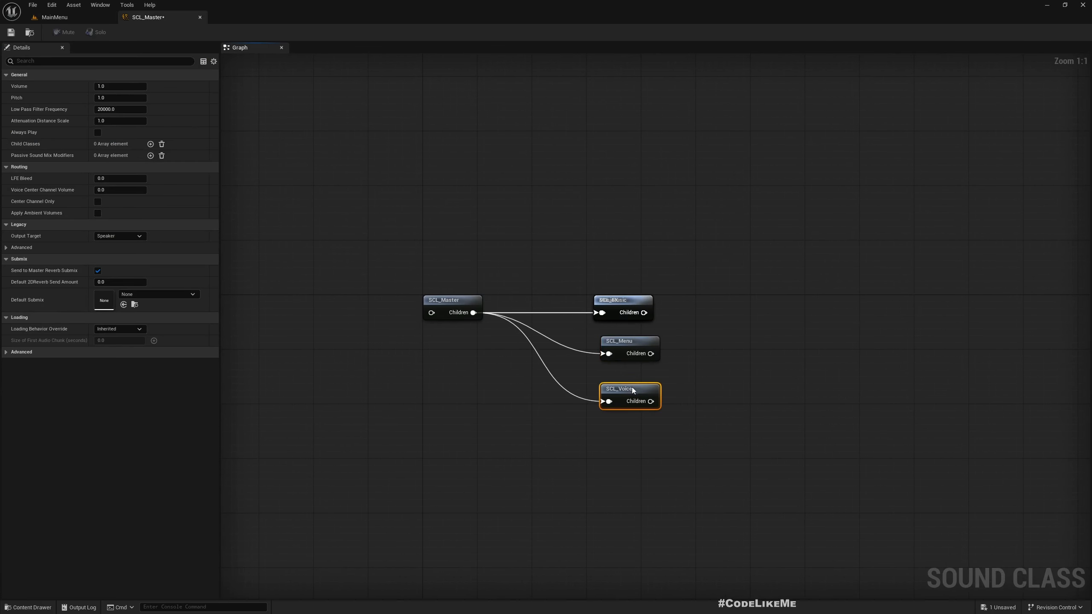
left_click_drag(617, 317, 629, 433)
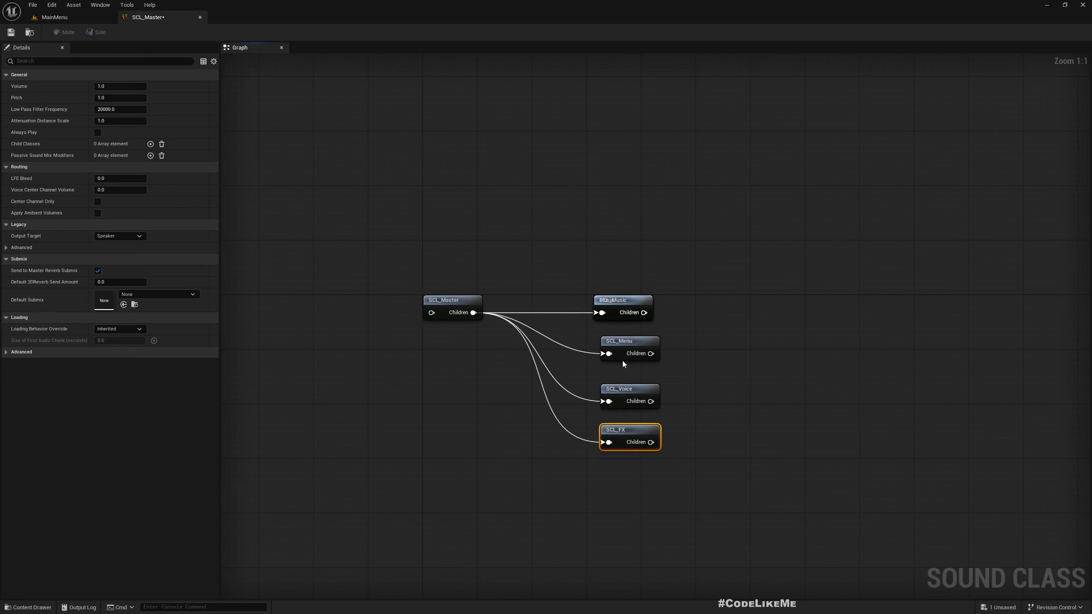
left_click_drag(615, 297, 625, 465)
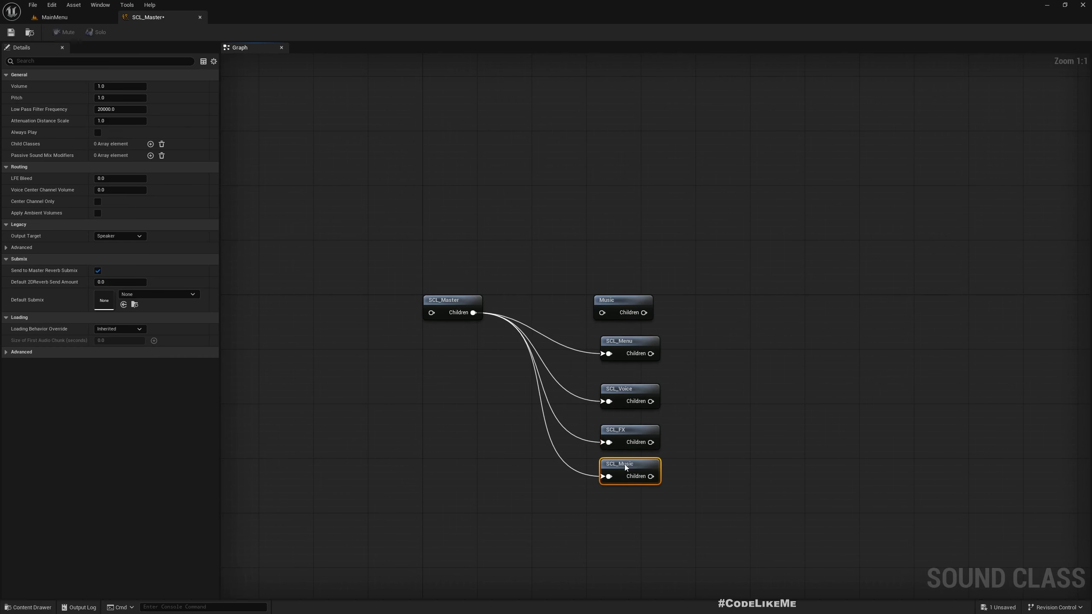
Add a passive sound mix modifier to SCL_Master and set its sound mix to SMX_Master.
left_click(440, 295)
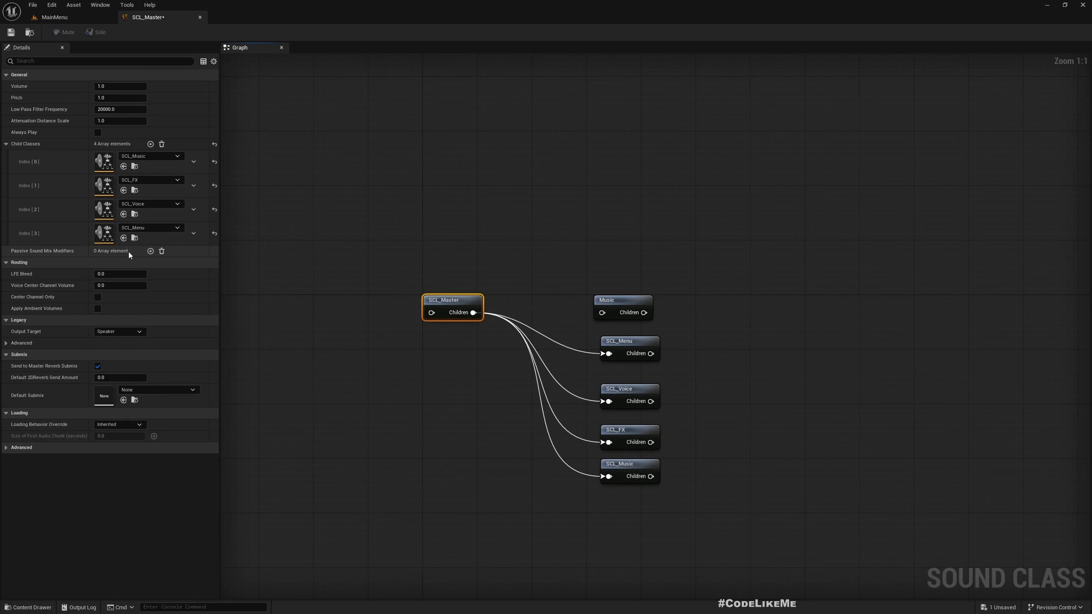
left_click(150, 251)
left_click(33, 260)
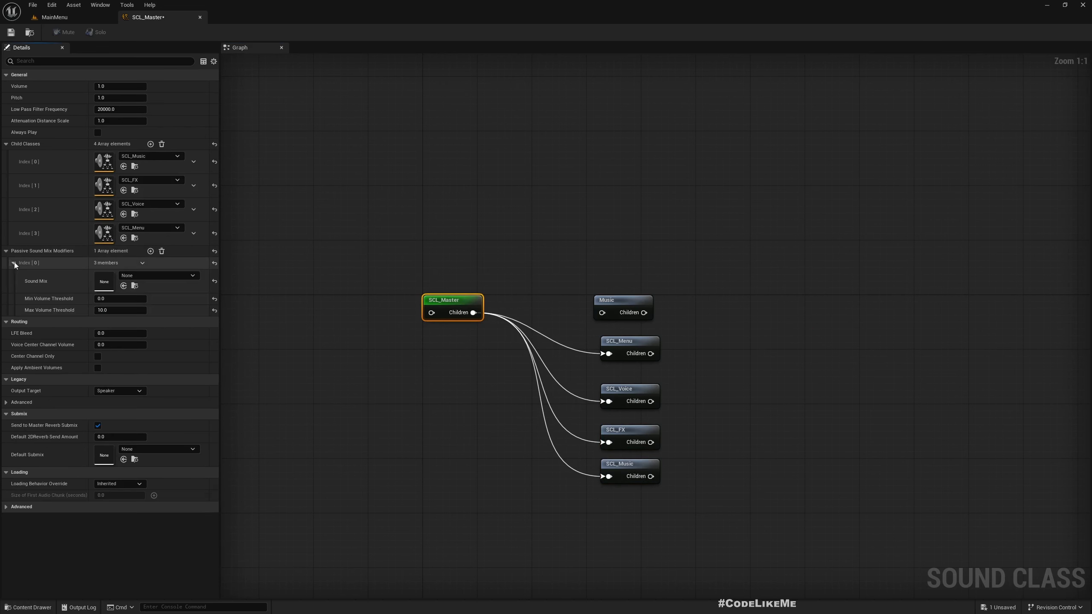
left_click(162, 275)
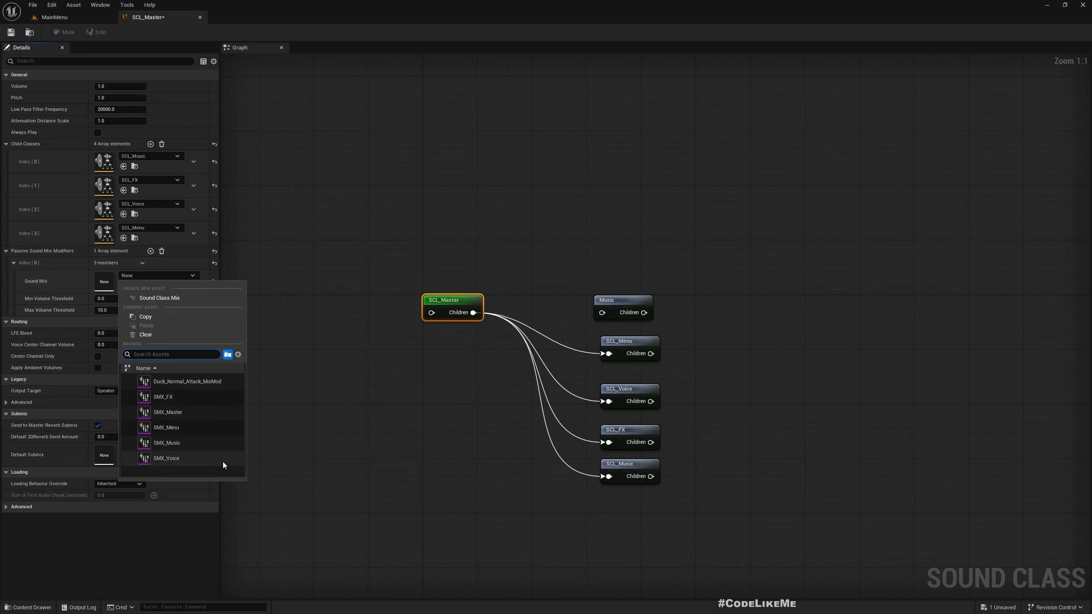
left_click(180, 412)
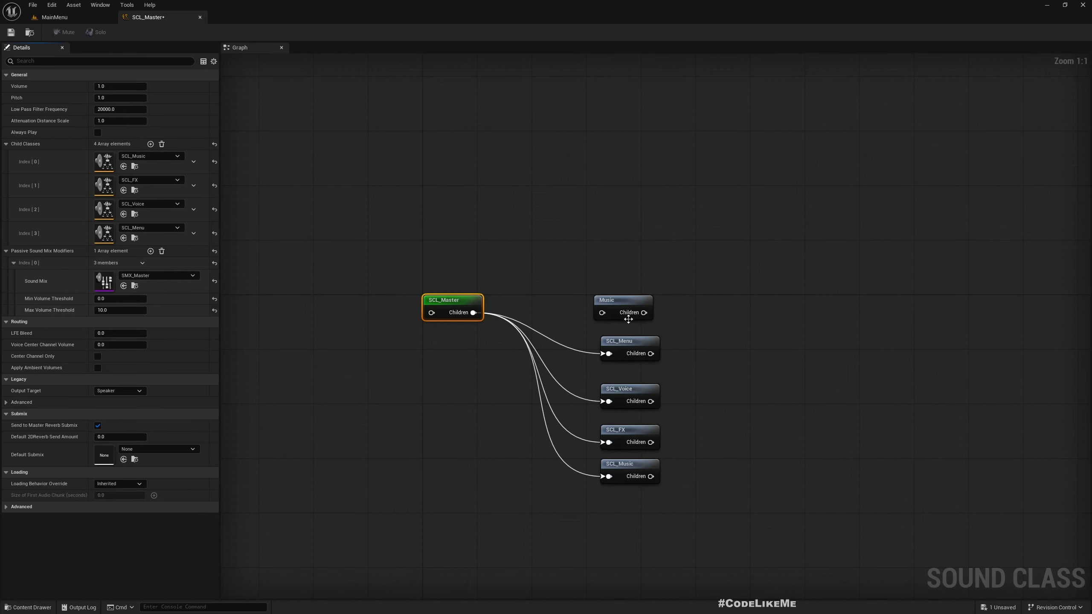
Move SCL_Music to the top of the child column in the graph and delete the unconnected Music sound class node.
left_click_drag(628, 319, 634, 291)
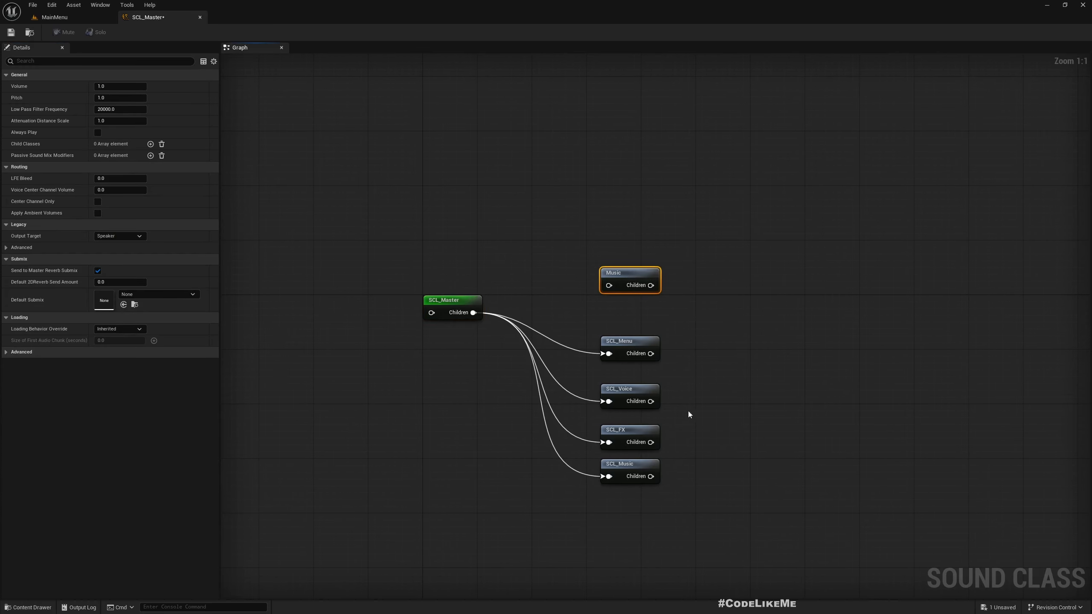
left_click_drag(628, 465, 627, 299)
left_click(645, 277)
key("Delete")
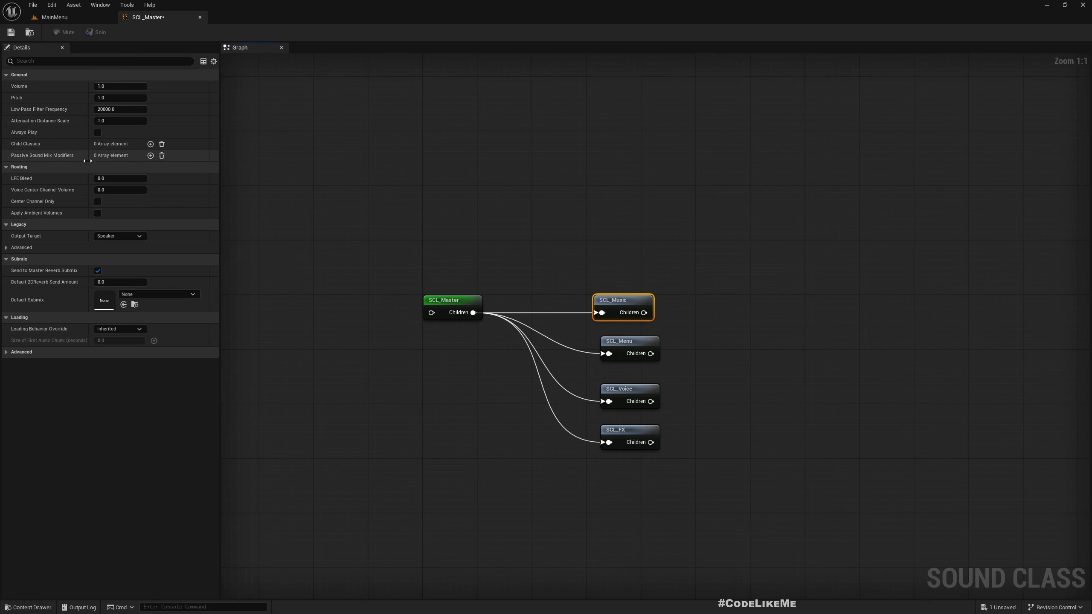
Add a passive sound mix modifier to SCL_Music and set its sound mix to SMX_Music.
left_click(151, 155)
left_click(14, 167)
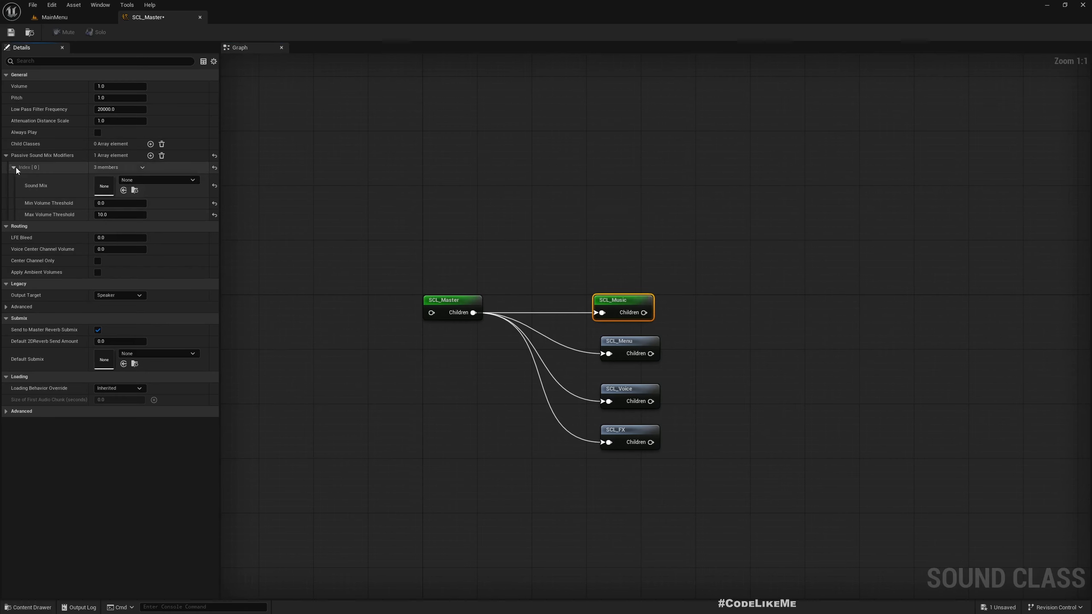
left_click(158, 181)
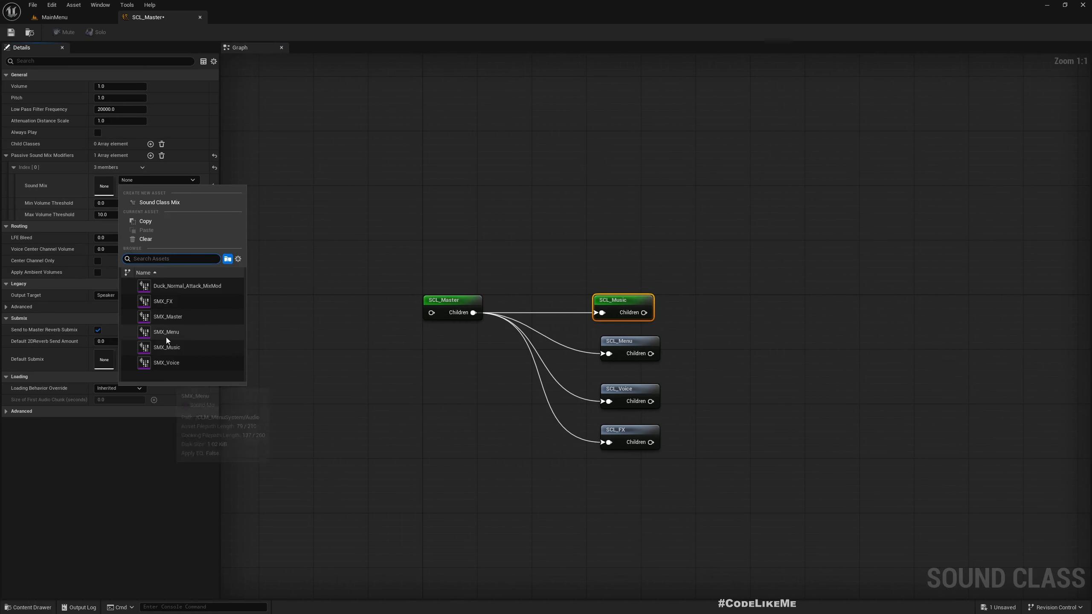
left_click(177, 347)
Add a passive sound mix modifier to SCL_Menu and set its sound mix to SMX_Menu.
left_click(626, 343)
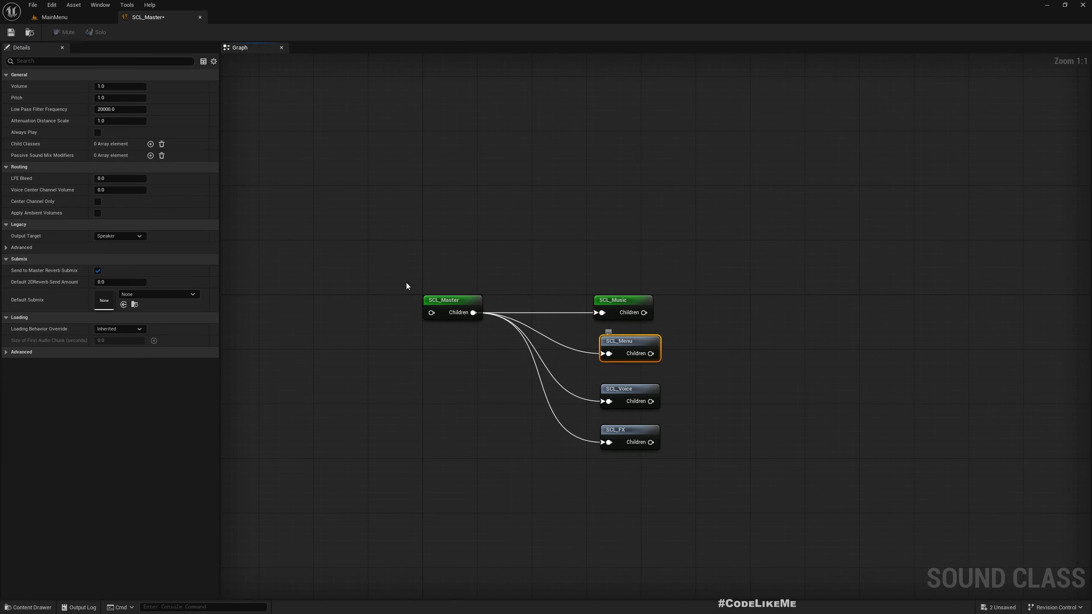
left_click(151, 155)
left_click(15, 167)
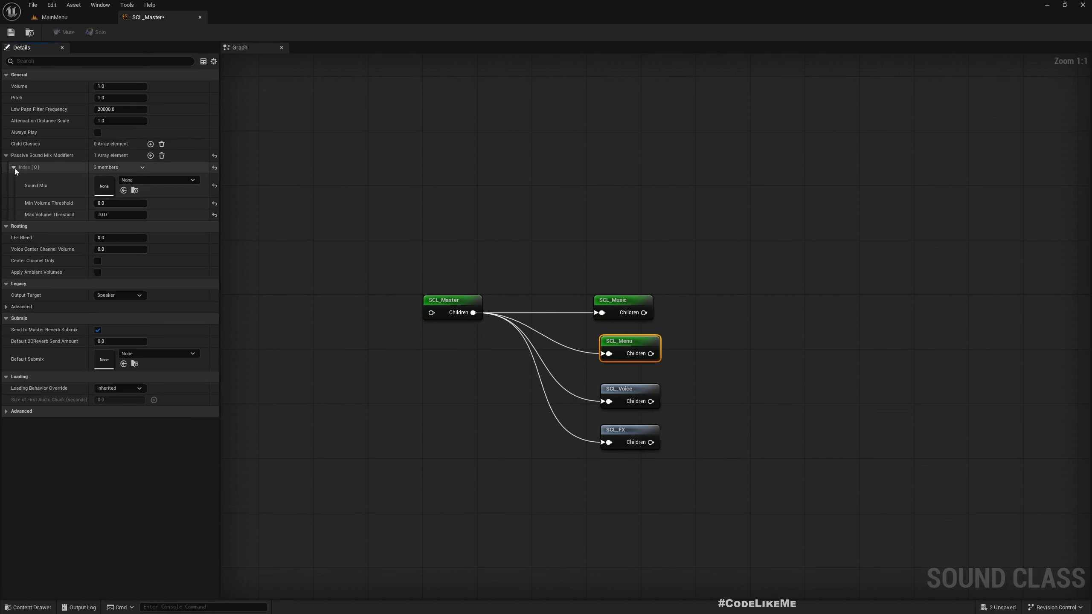
left_click(147, 178)
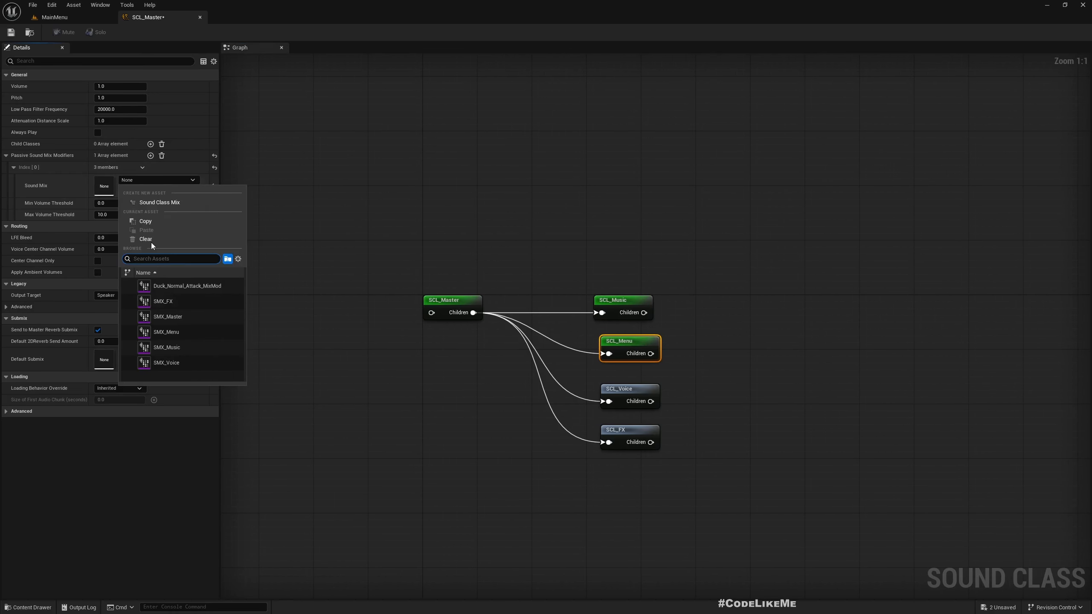
left_click(178, 339)
Add a passive sound mix modifier to SCL_Voice and set its sound mix to SMX_Voice.
left_click(634, 404)
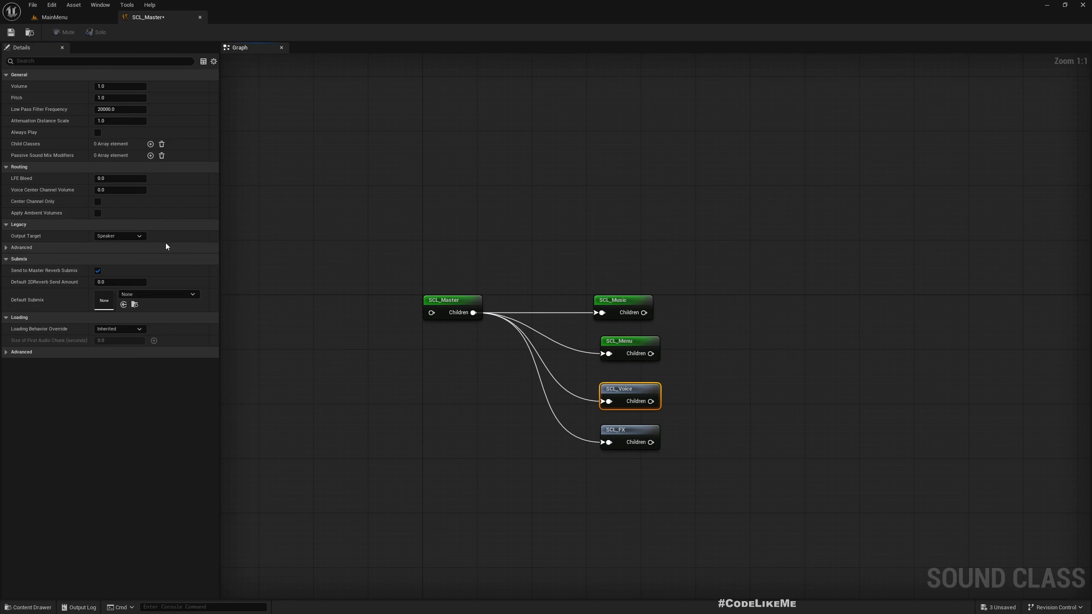
left_click(151, 156)
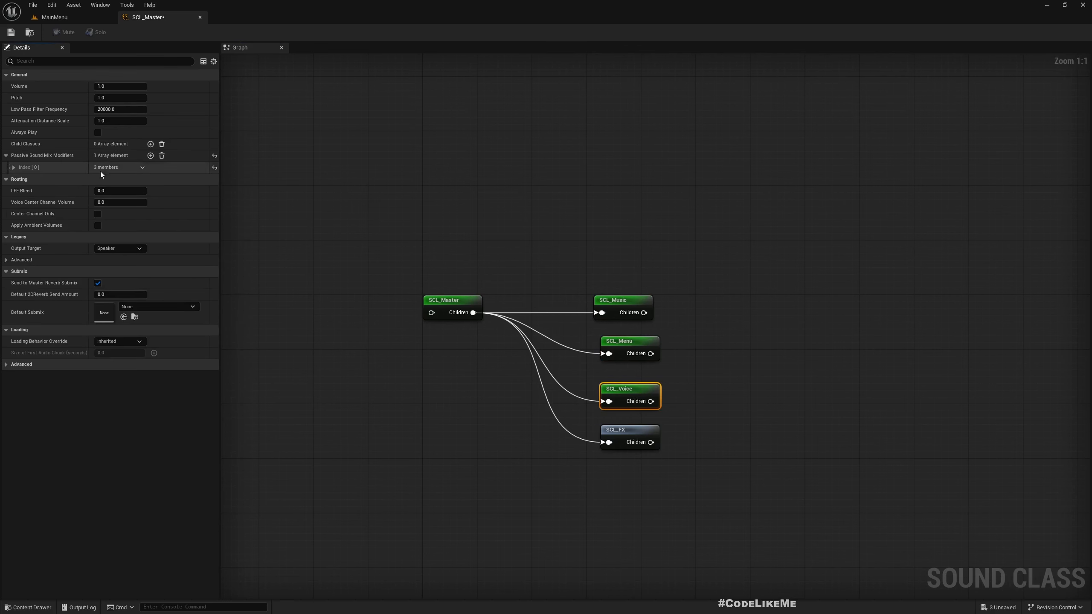
left_click(13, 167)
left_click(144, 180)
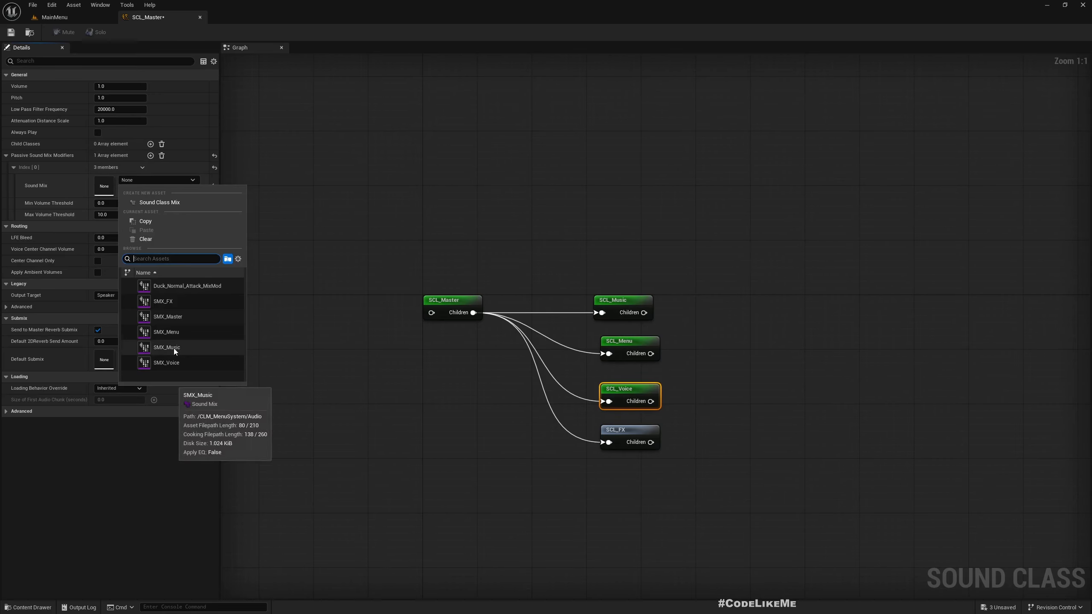
left_click(171, 362)
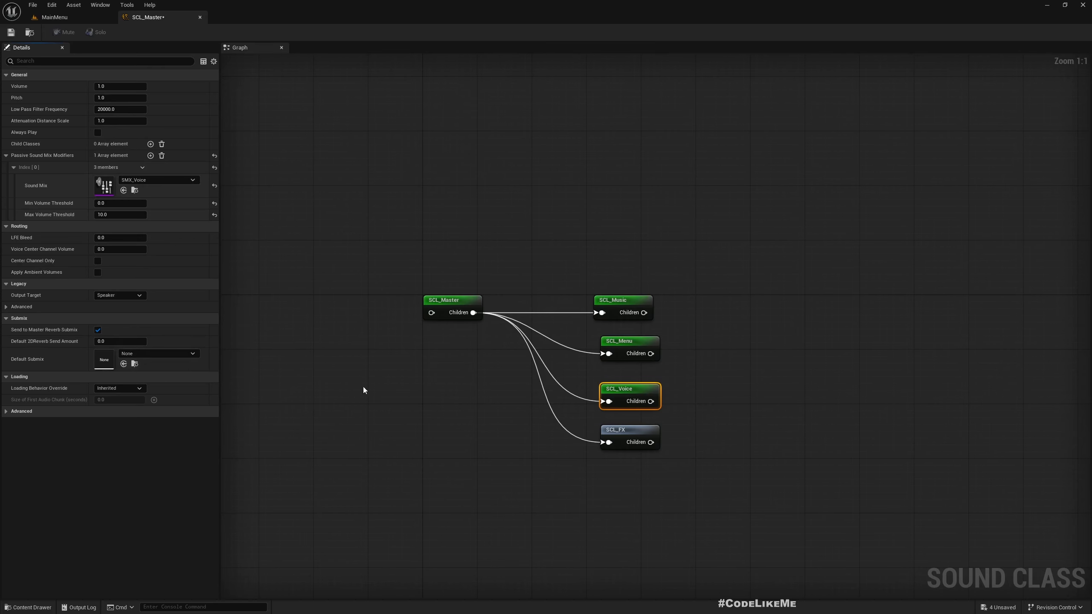
Add a passive sound mix modifier to SCL_FX using SMX_FX, then save the sound classes and close SCL_Master.
left_click(628, 431)
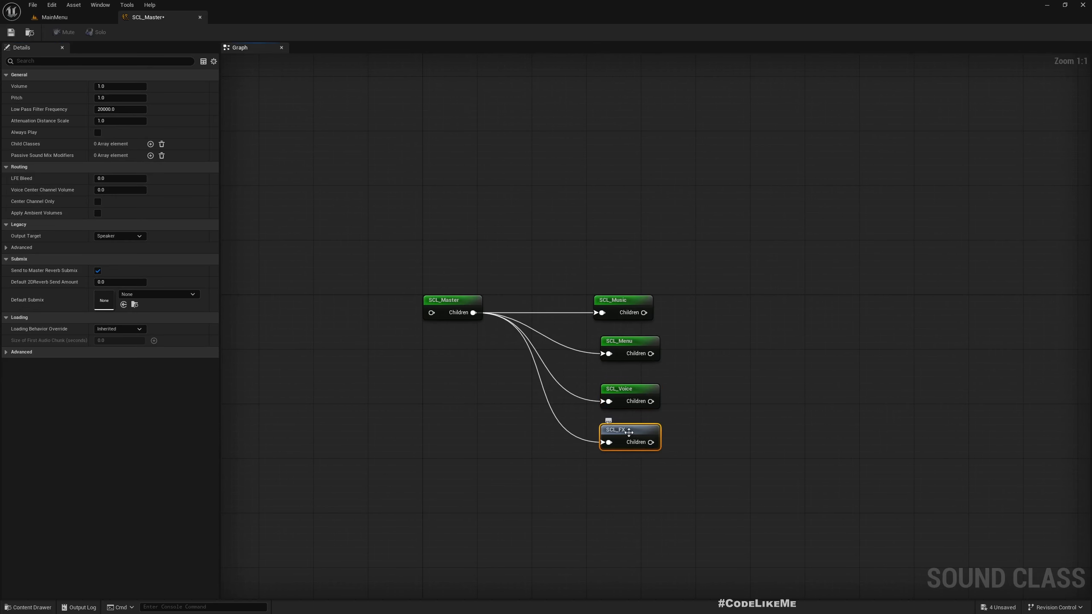
left_click(150, 156)
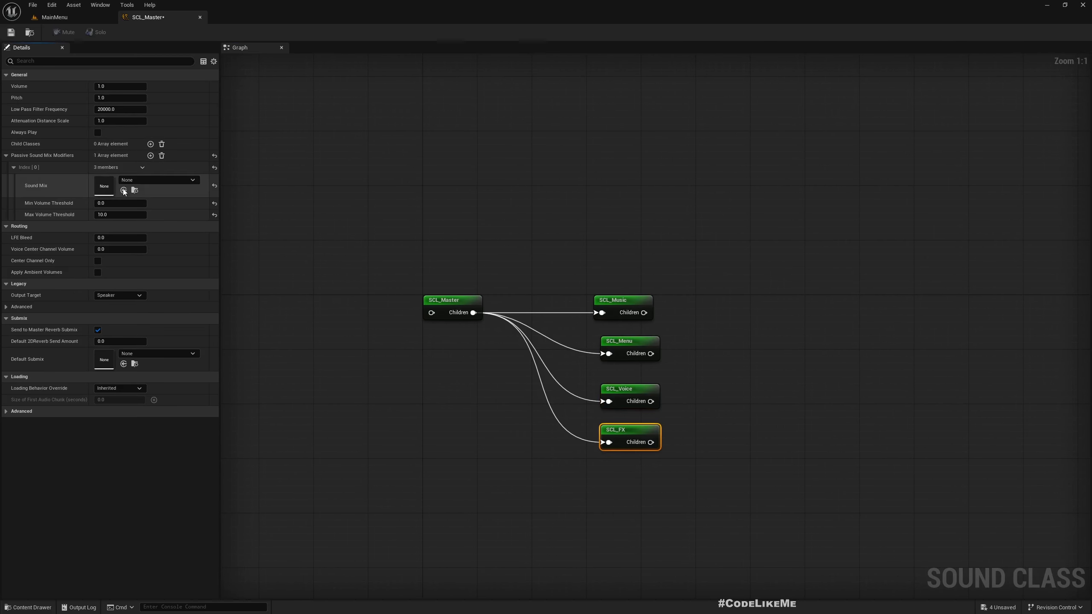
left_click(152, 180)
left_click(167, 316)
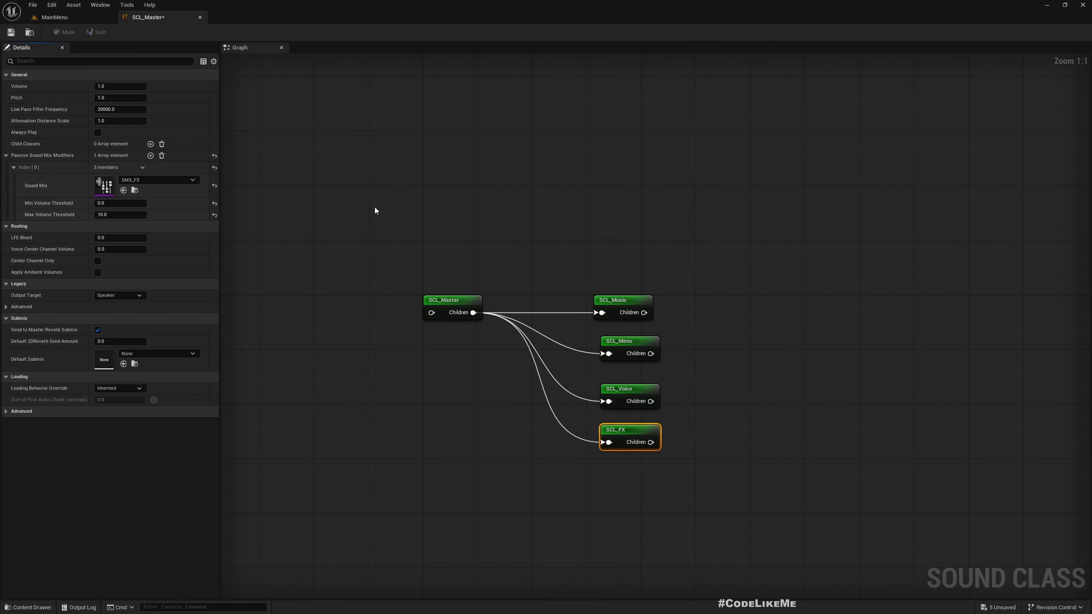
key("ctrl+s")
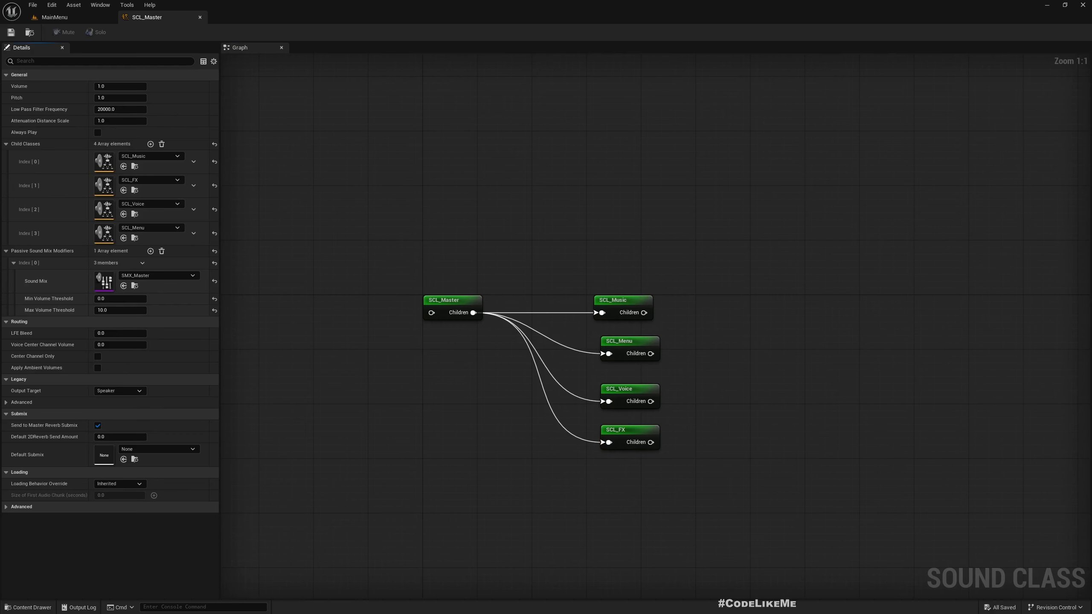
left_click(200, 17)
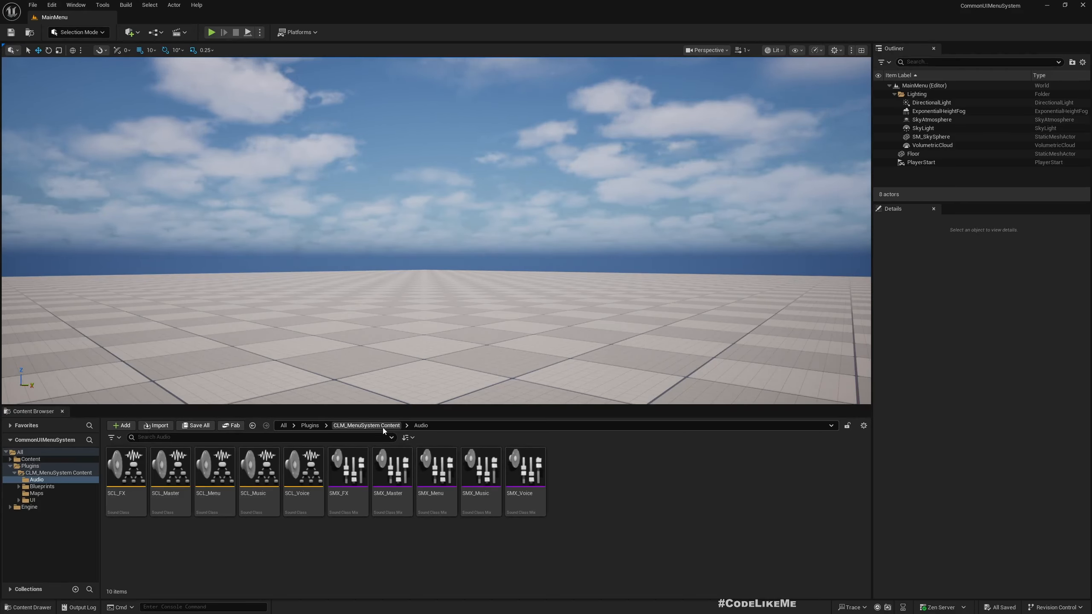
Create a Blueprint structure named S_SoundConfigs in the plugin's Blueprints/Structures folder.
left_click(42, 486)
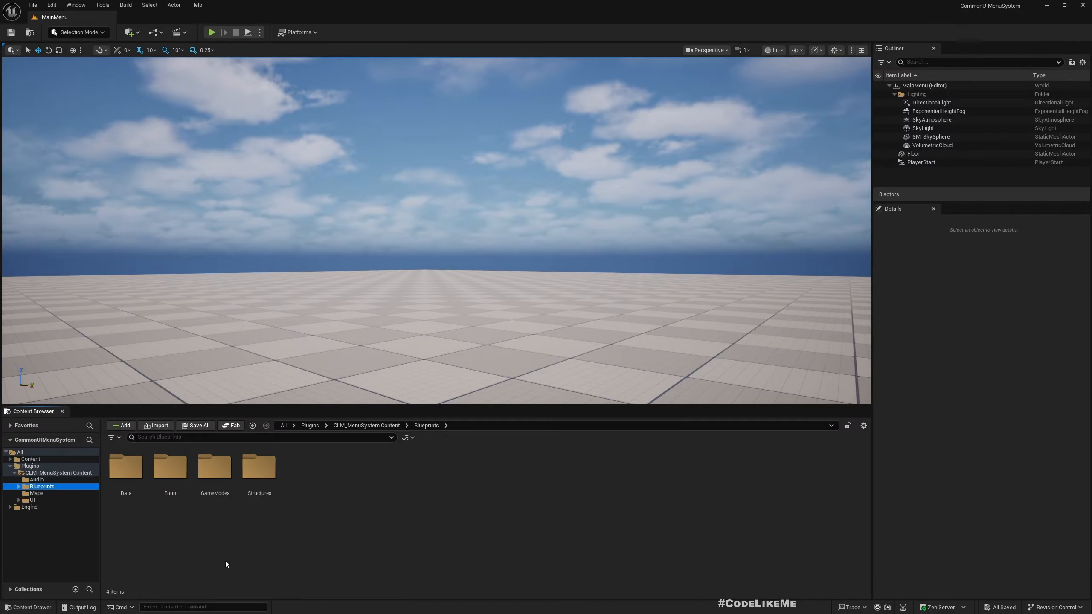
double_click(259, 467)
right_click(170, 477)
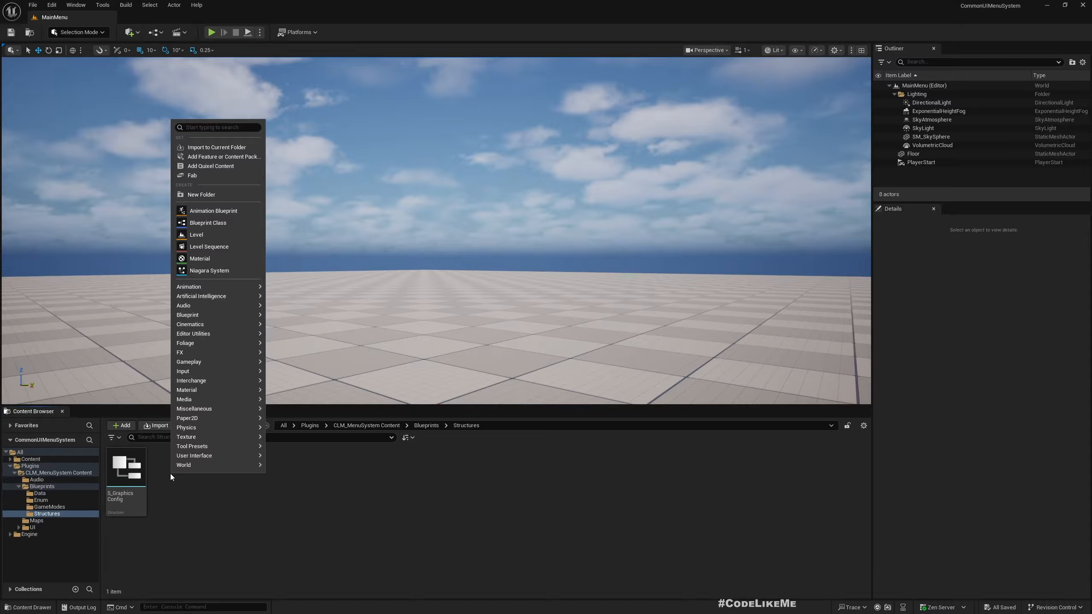
mouse_move(205, 316)
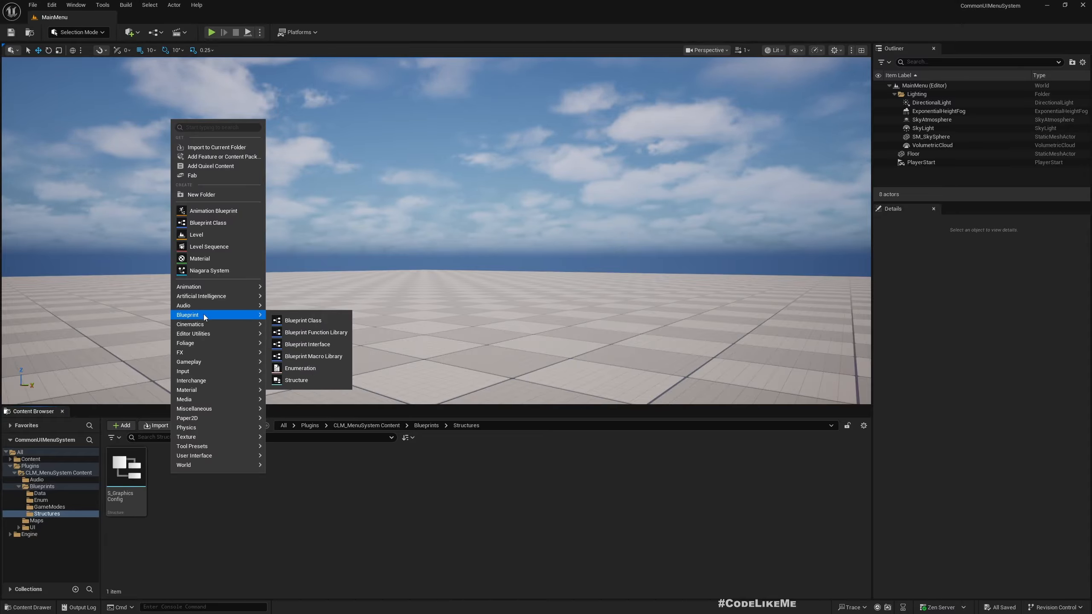
left_click(296, 380)
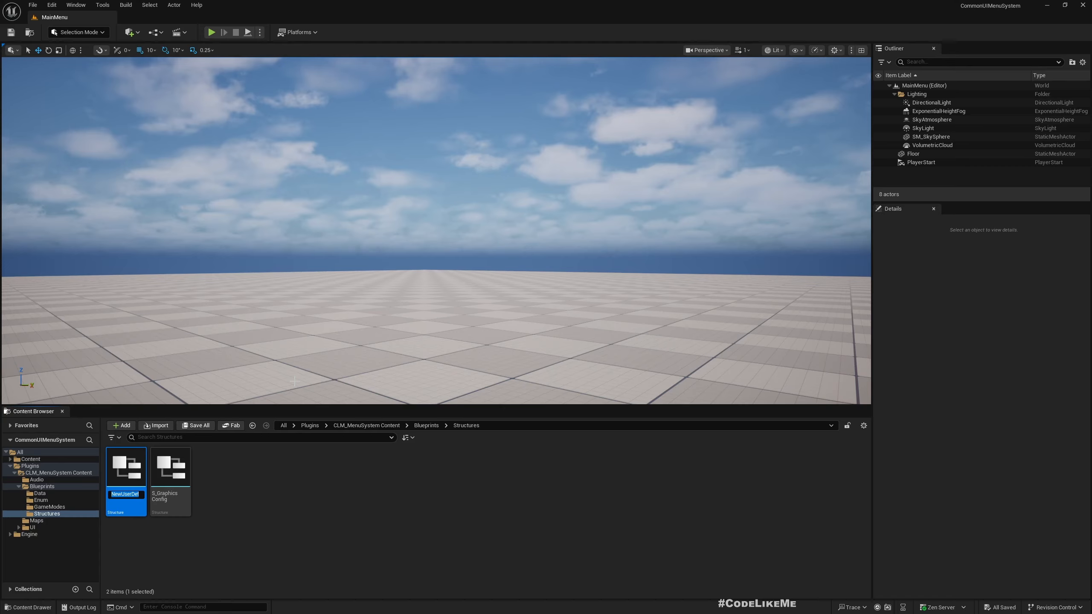
type("S")
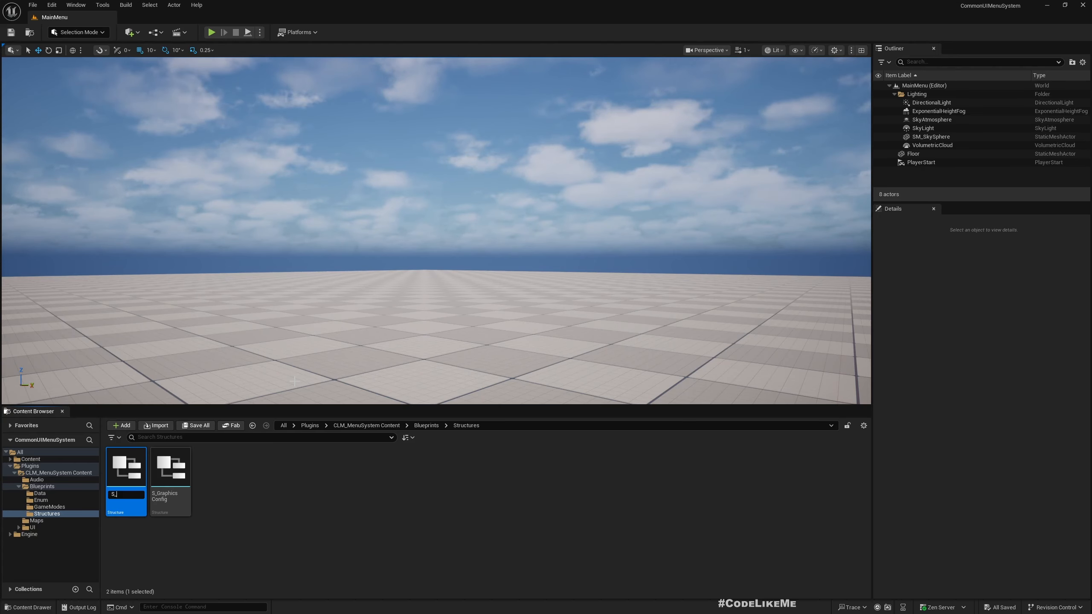
type("_SoundC")
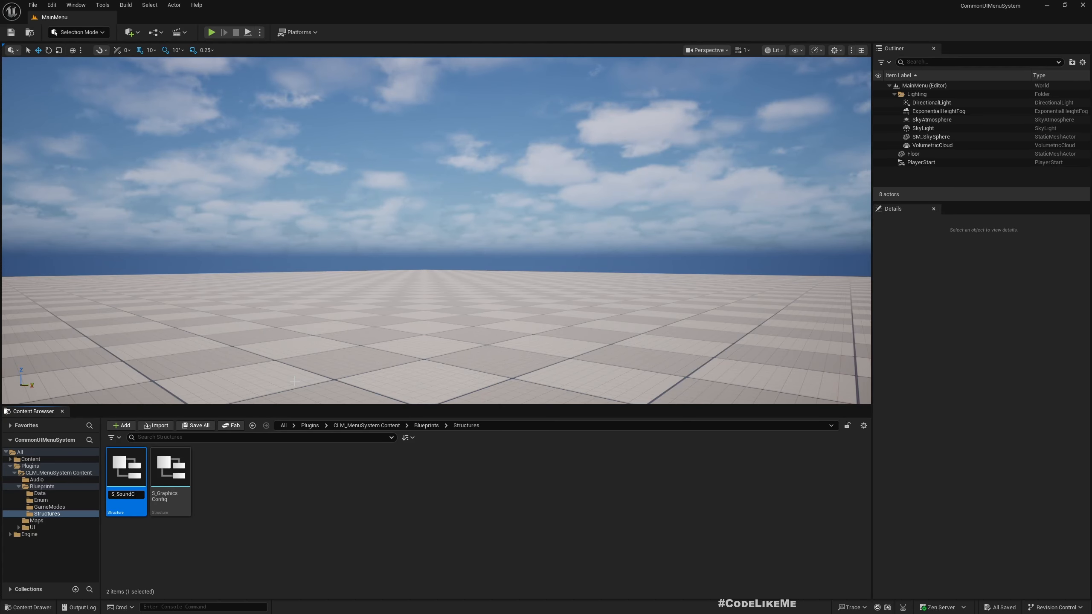
type("onfigs")
key("Return")
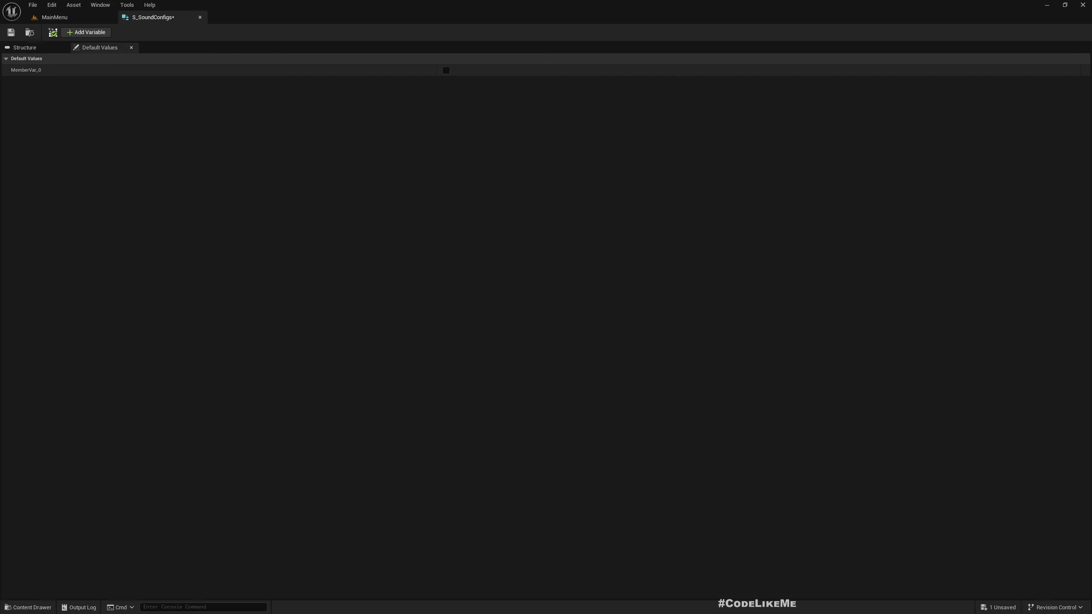
Set the type of the first member in S_SoundConfigs to a Sound Class object reference.
left_click(25, 47)
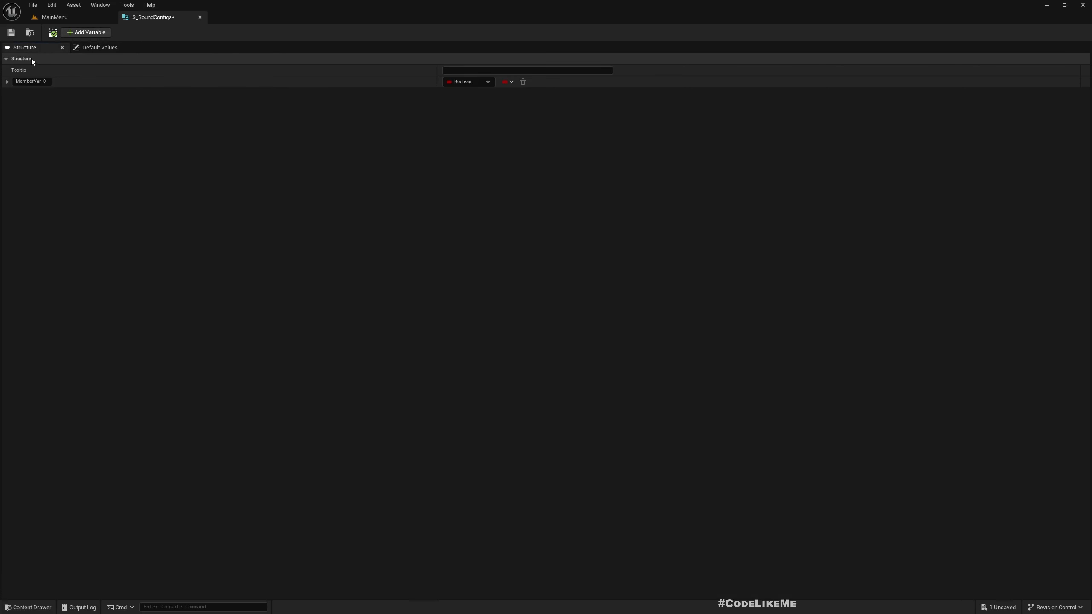
left_click(469, 82)
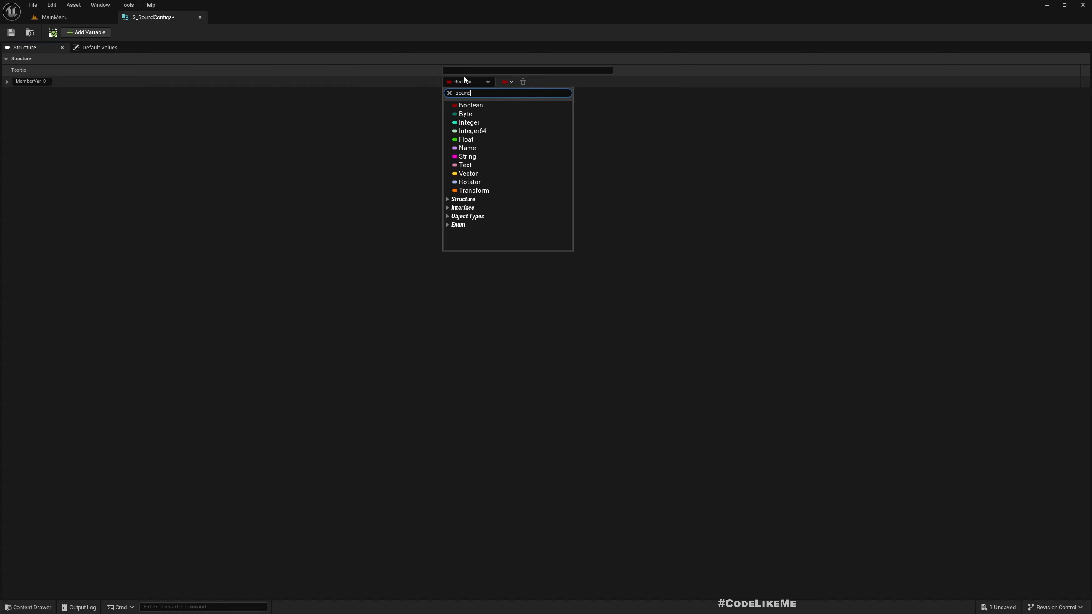
type("sound class")
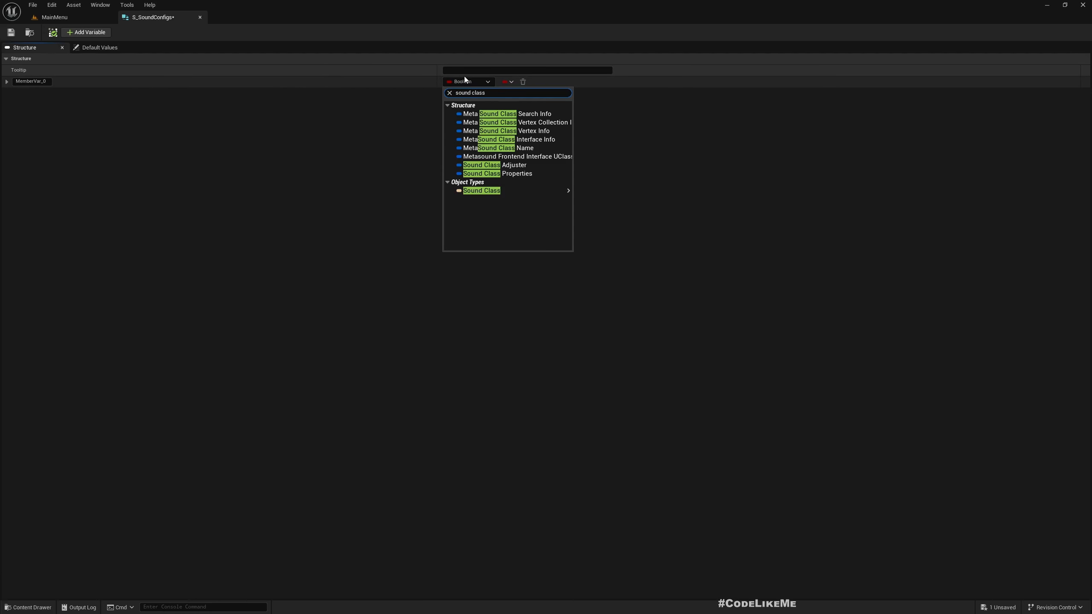
mouse_move(494, 191)
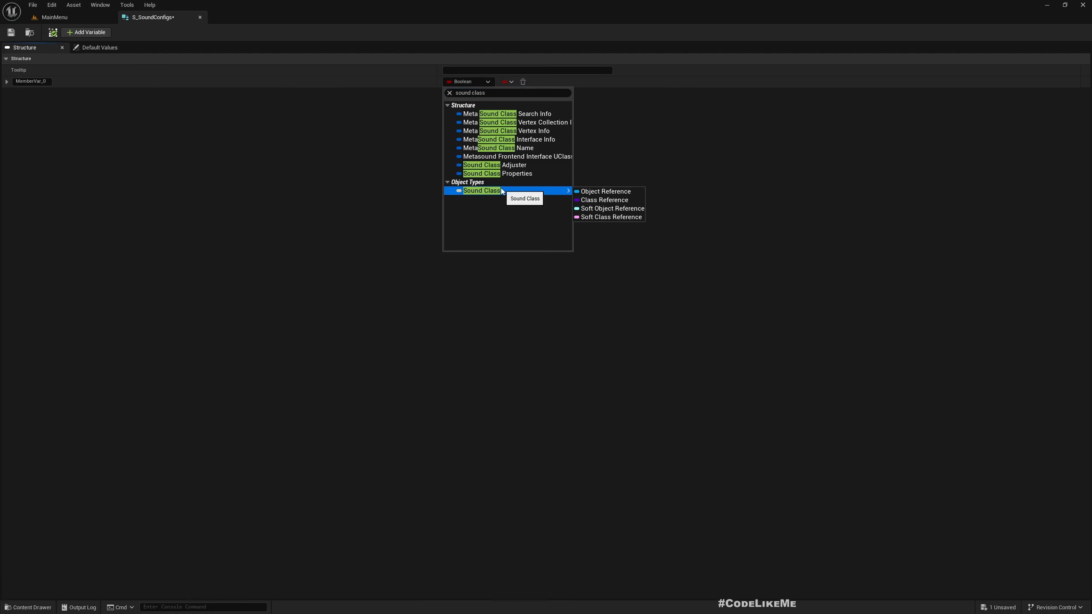
left_click(605, 201)
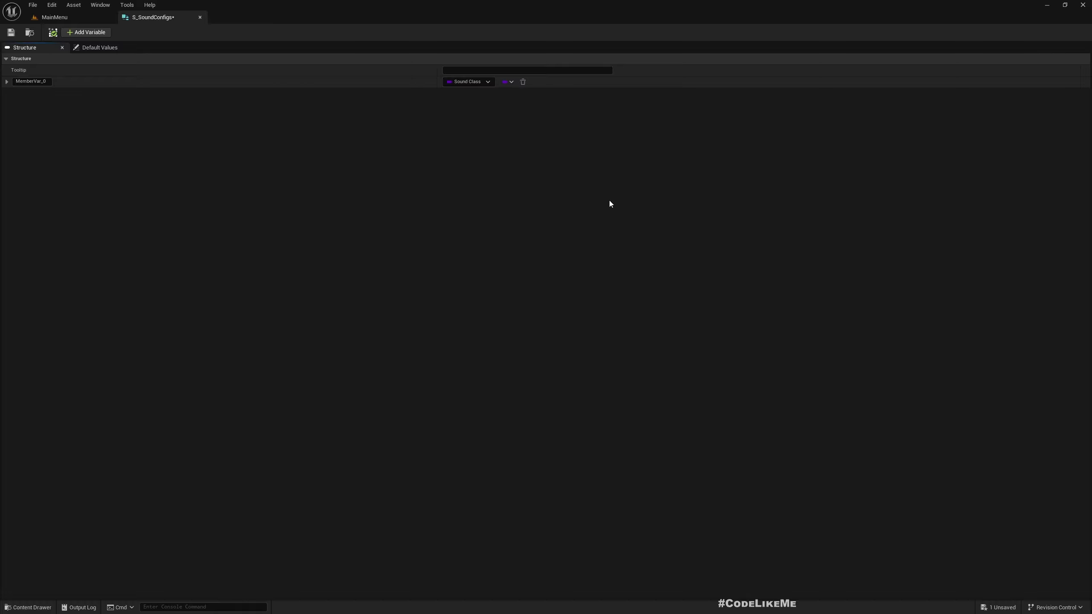
left_click(474, 81)
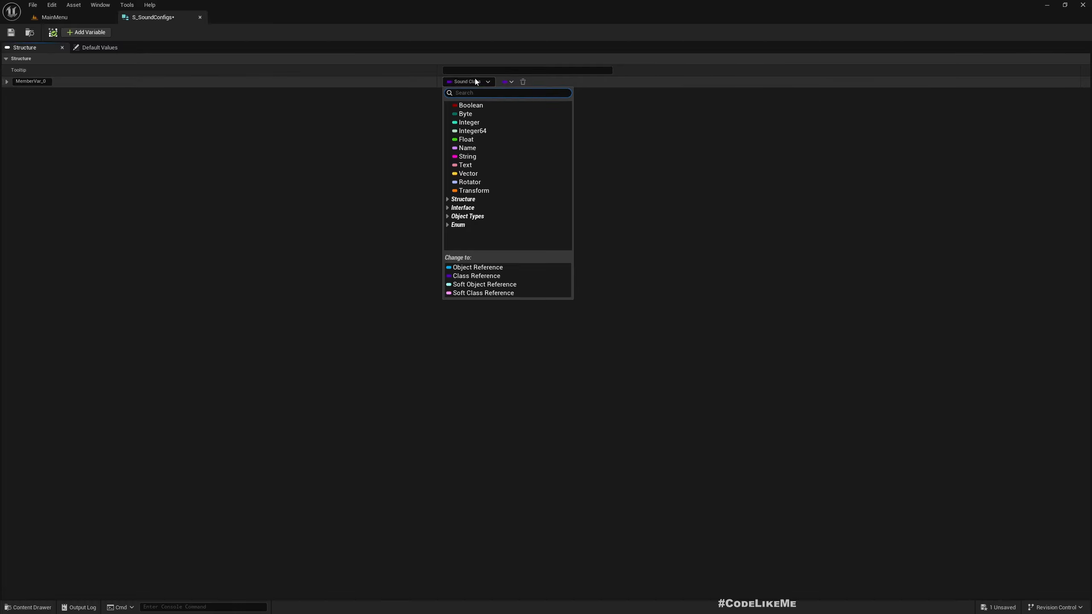
left_click(483, 267)
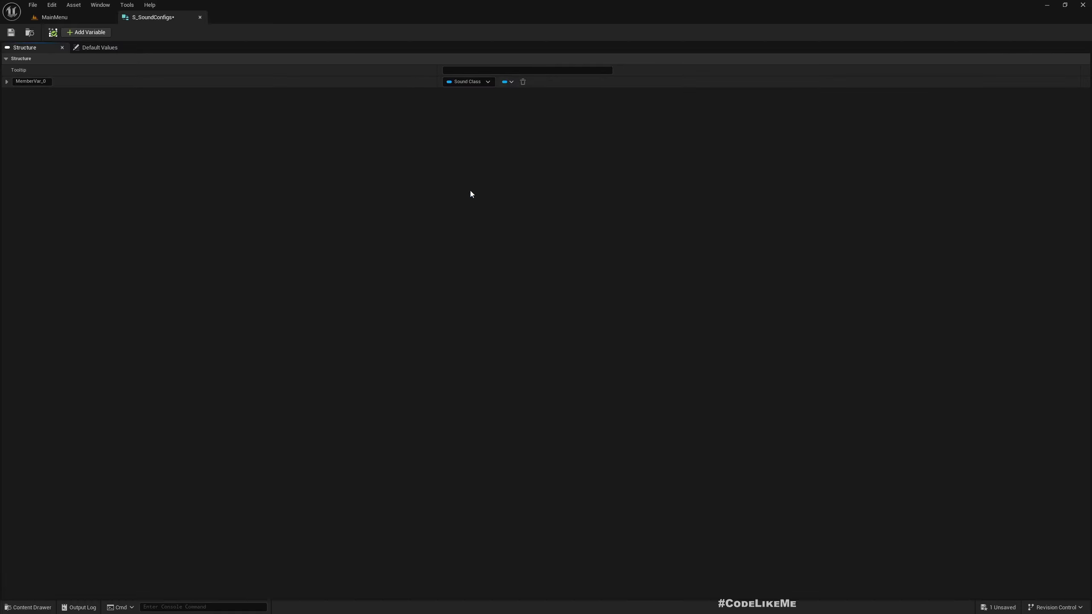
Rename the structure's first member as SoundClass.
left_click(31, 84)
key("ctrl+a")
type("SoundClass")
key("Return")
Add a second structure variable named SoundMix and open its type selection.
left_click(84, 33)
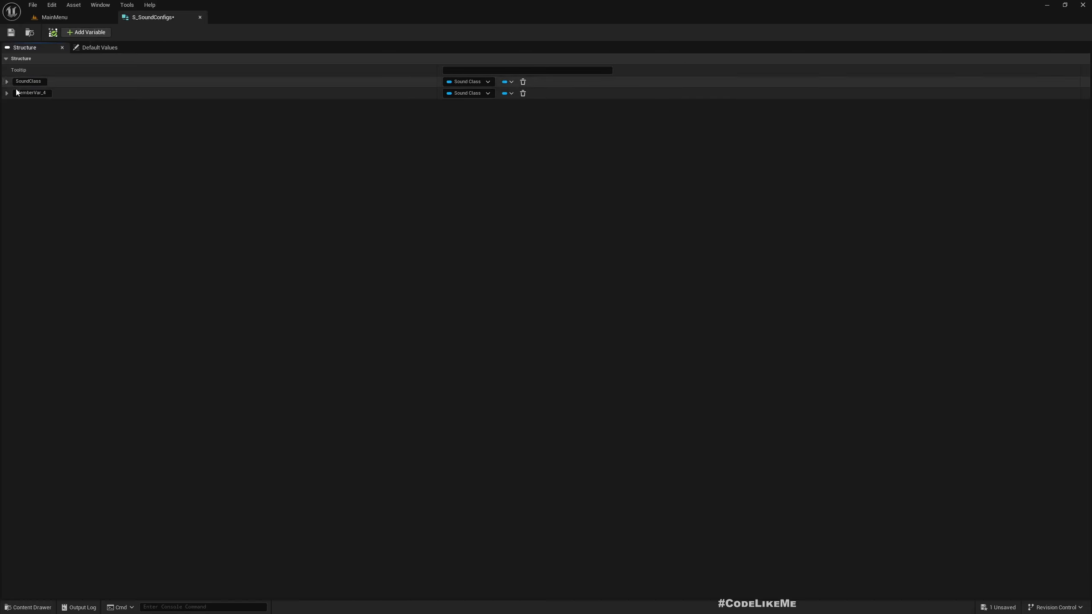
type("Sou")
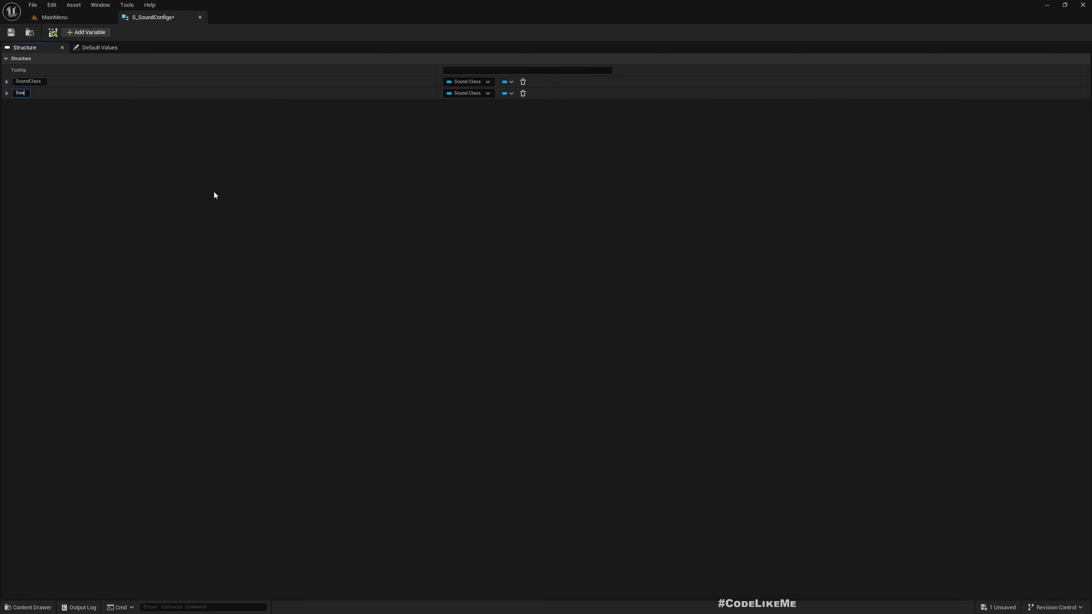
type("ndMix")
key("Return")
left_click(456, 93)
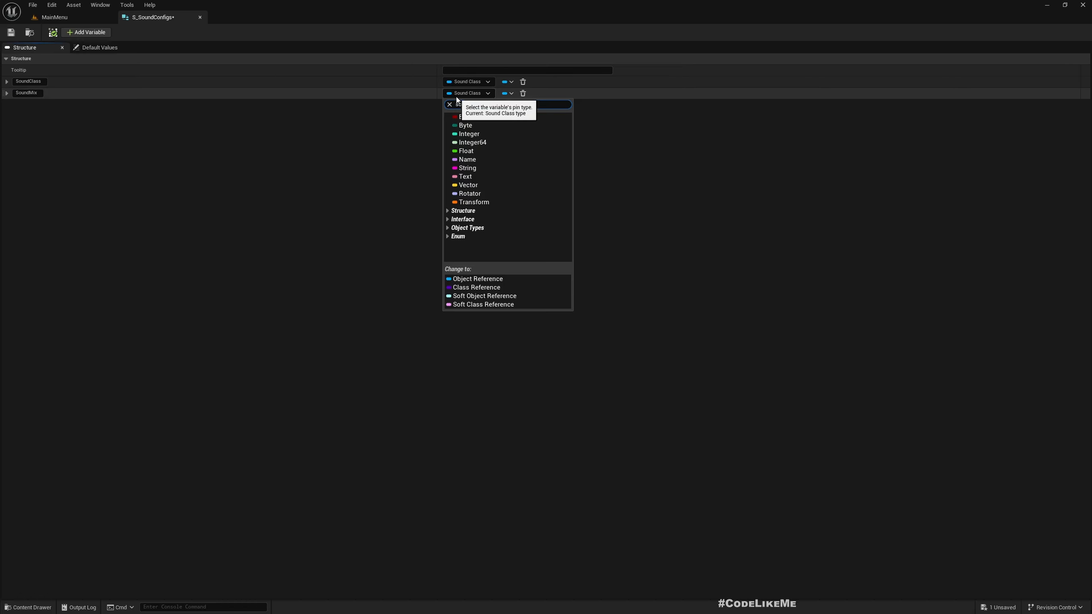